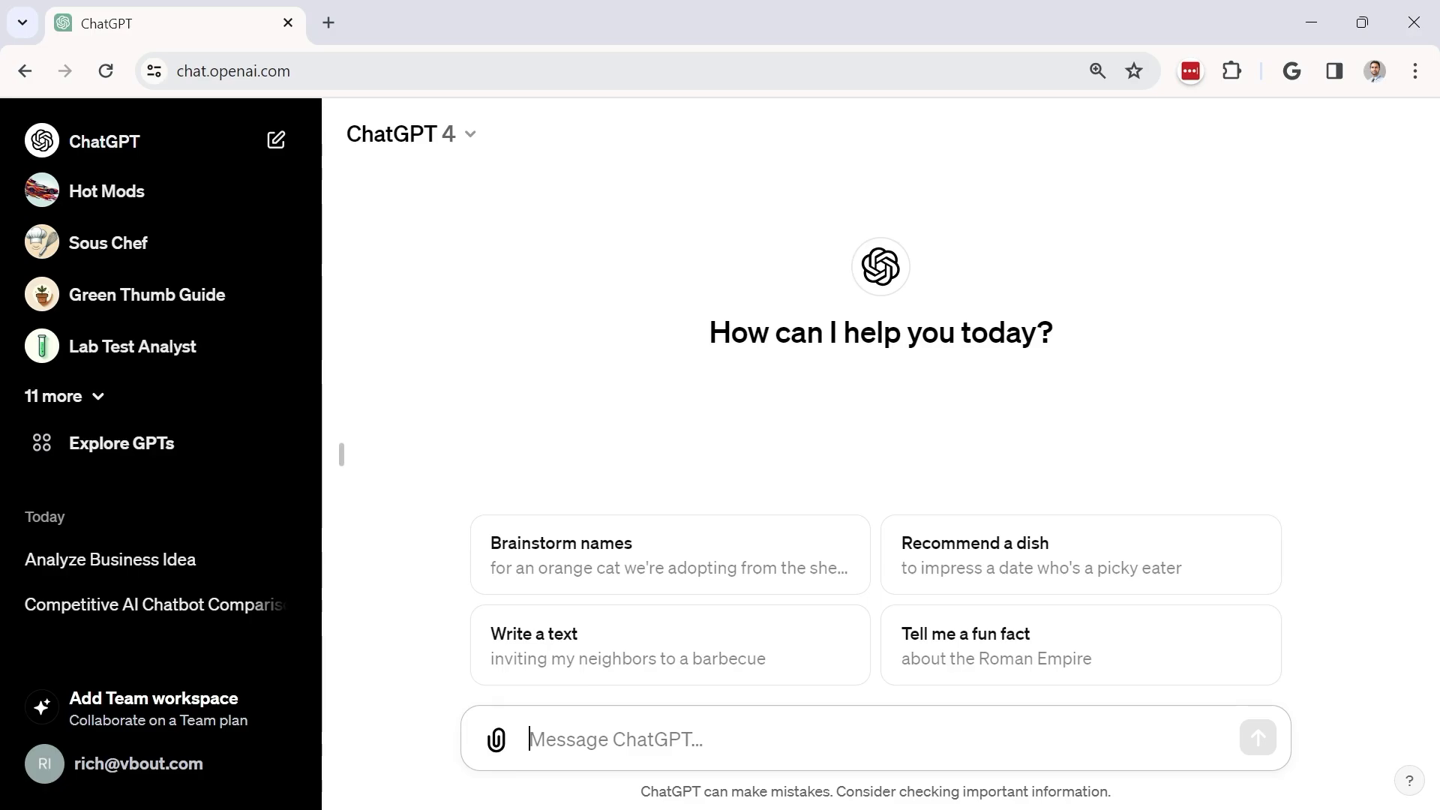
{"action": "type", "text": "@"}
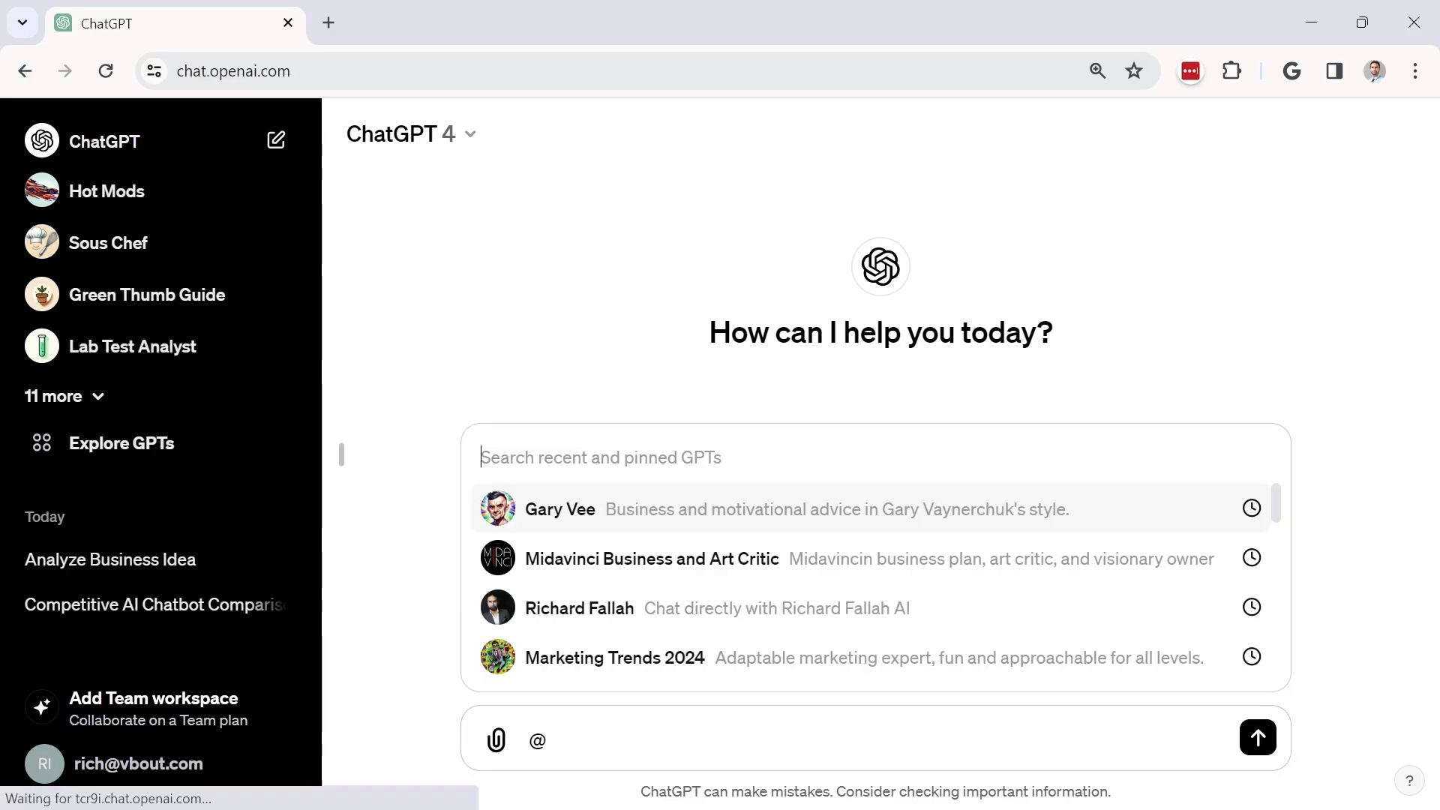
{"action": "type", "text": "rich"}
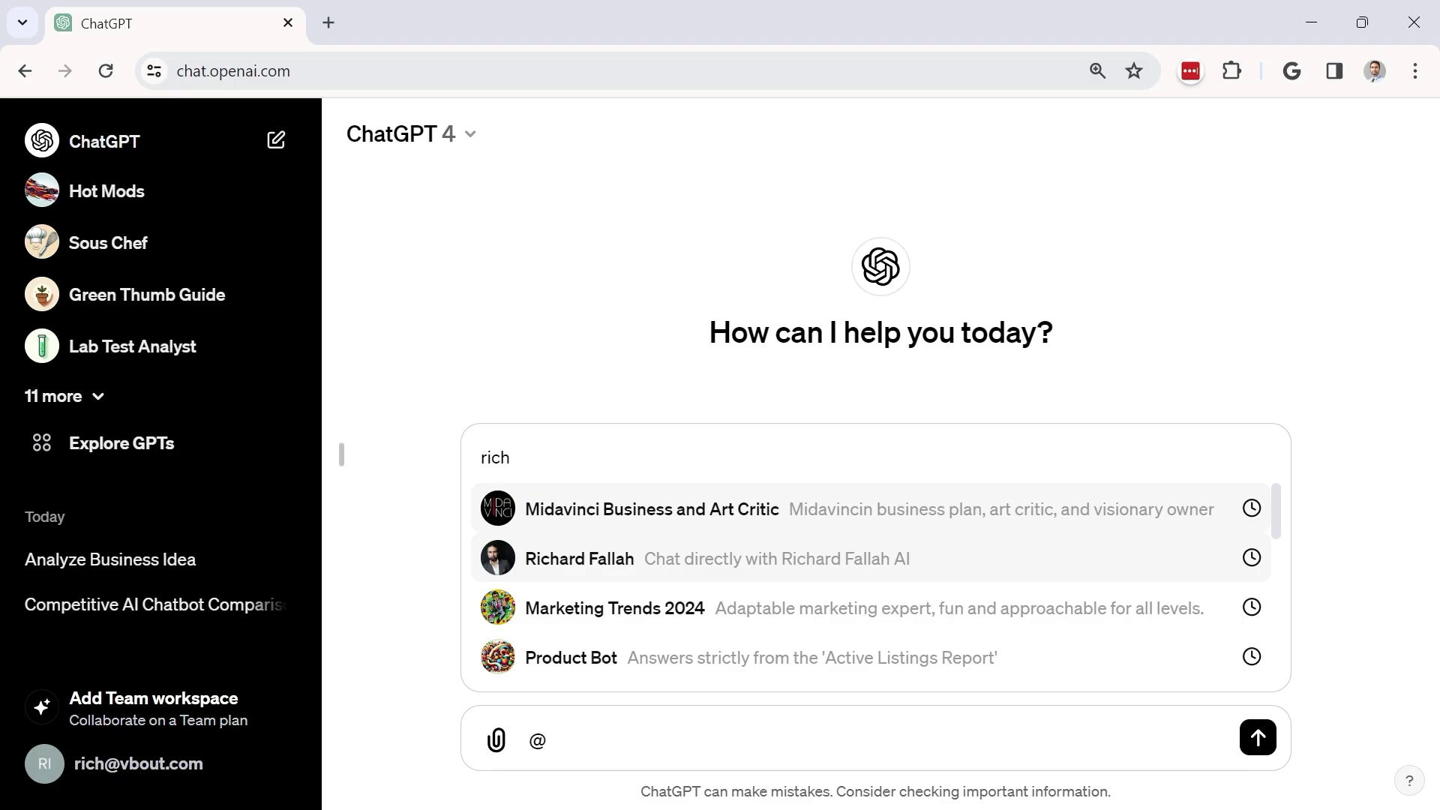
{"action": "key", "text": "Return"}
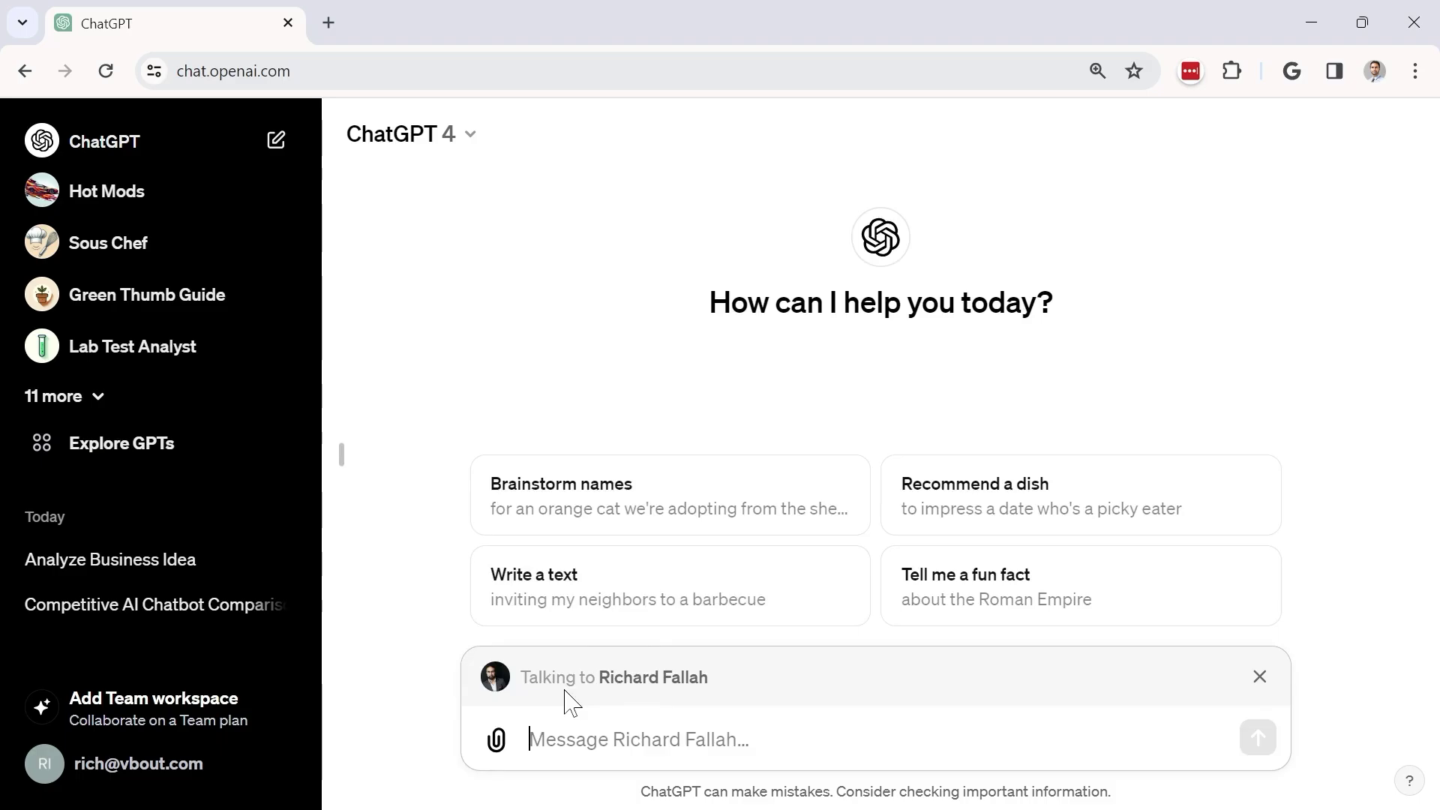
{"action": "type", "text": "Give me a"}
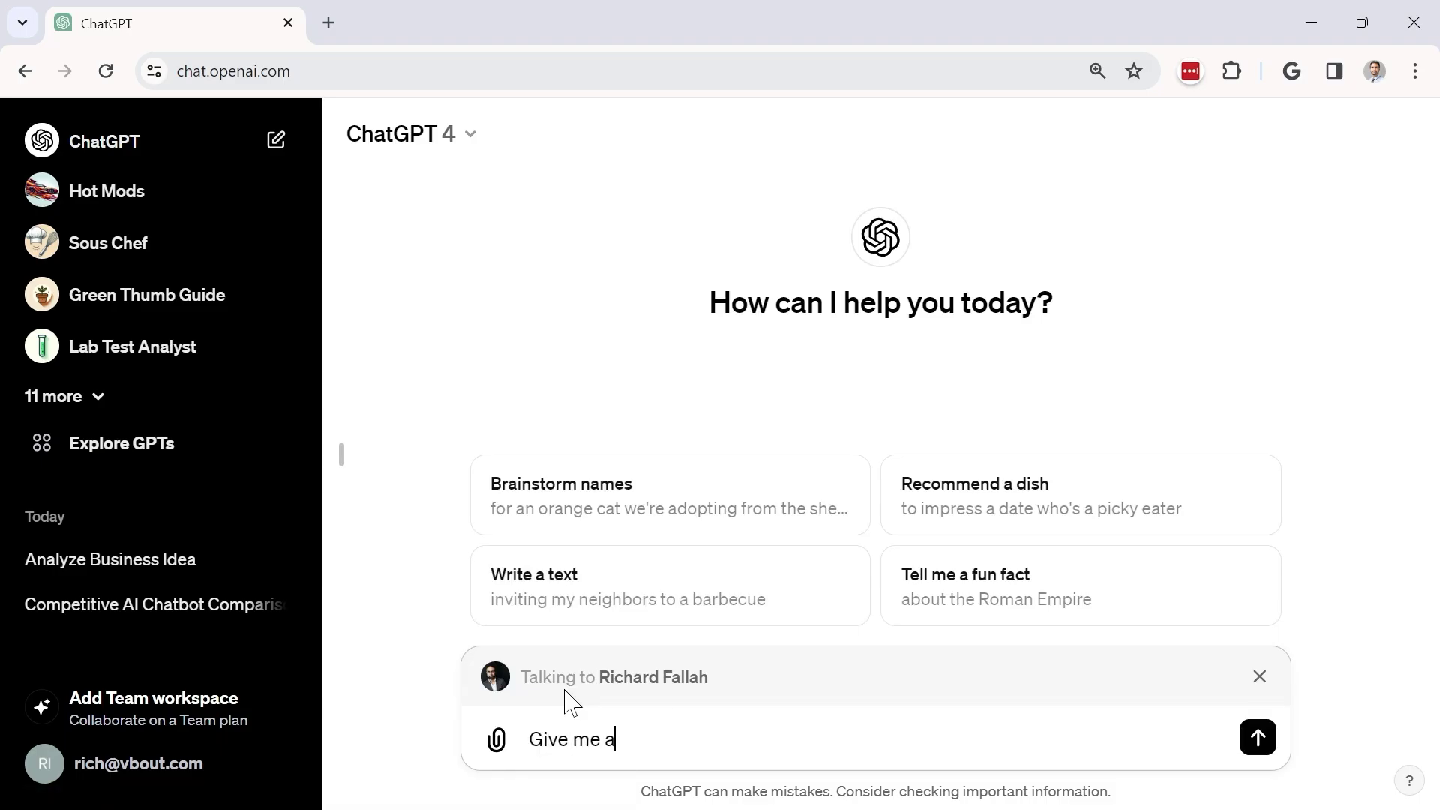
{"action": "type", "text": " quote"}
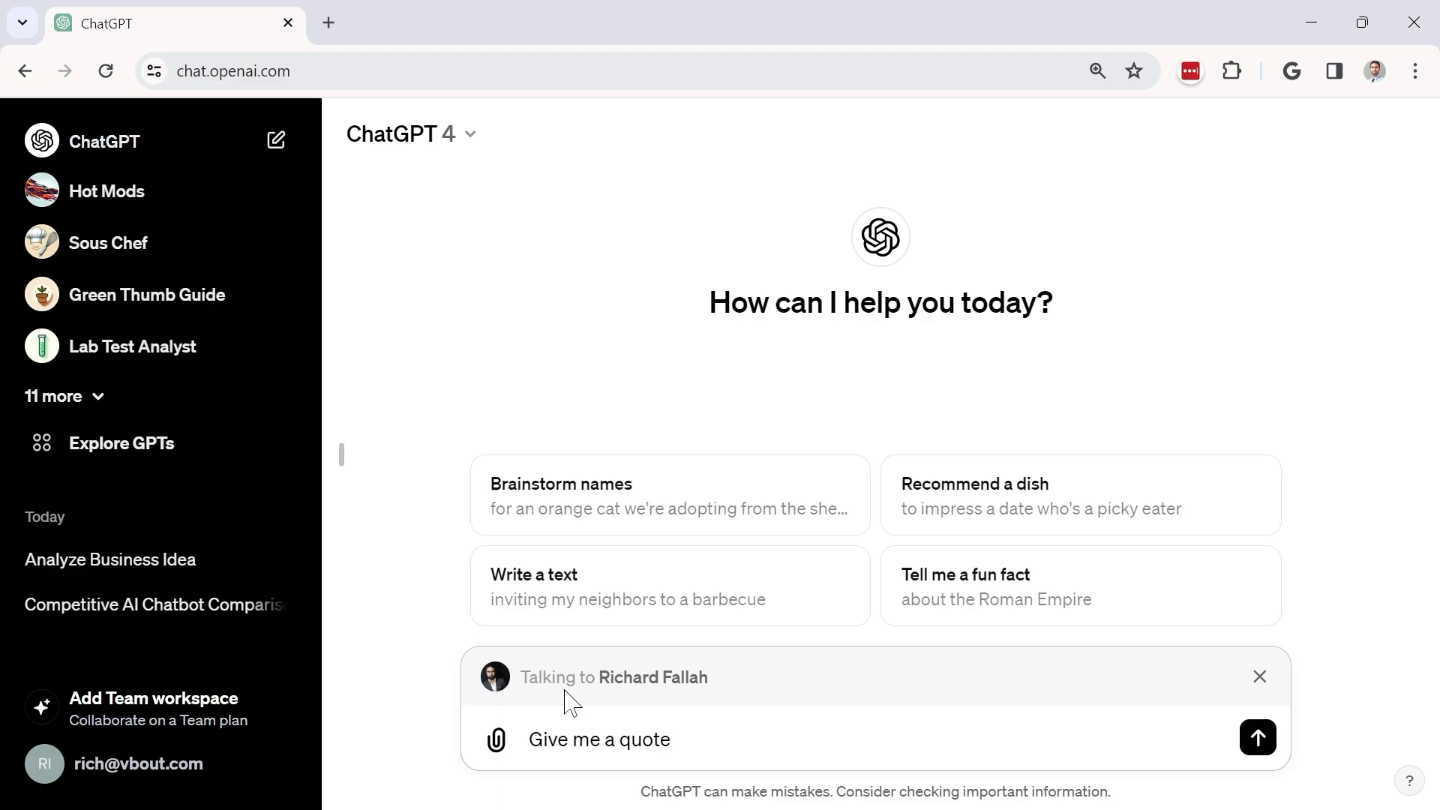
{"action": "key", "text": "Return"}
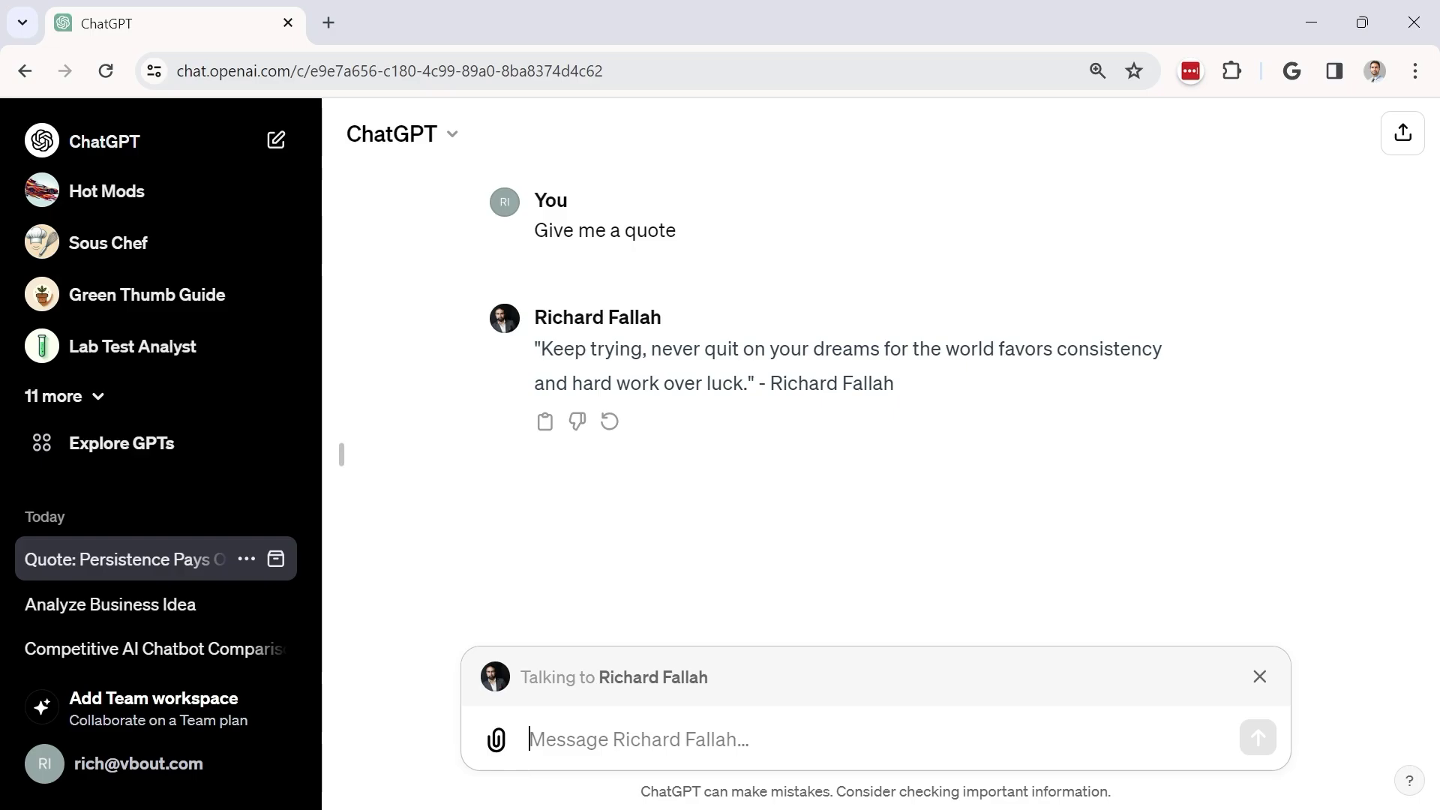
{"action": "type", "text": "@gar"}
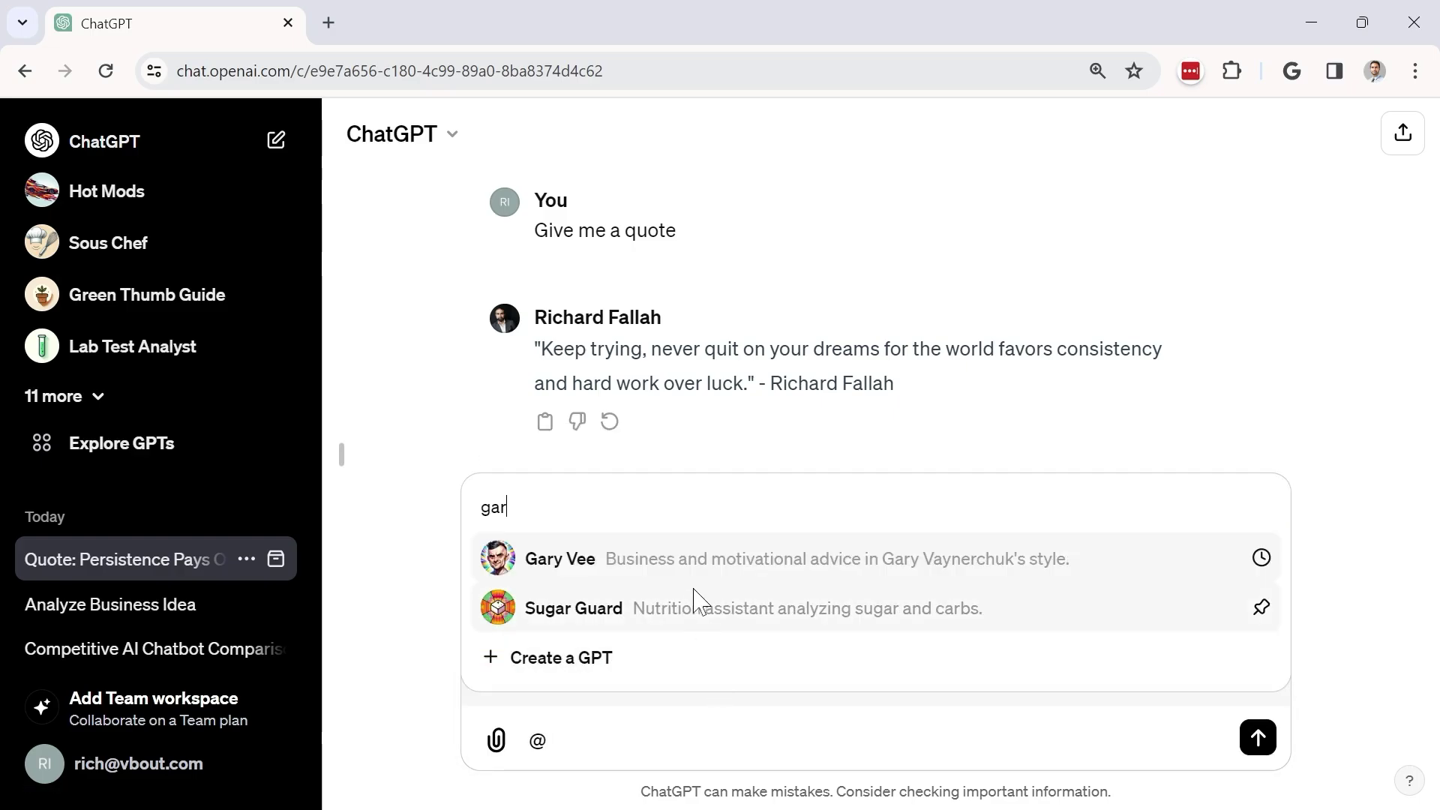
{"action": "left_click", "coordinate": [681, 574]}
{"action": "type", "text": "c"}
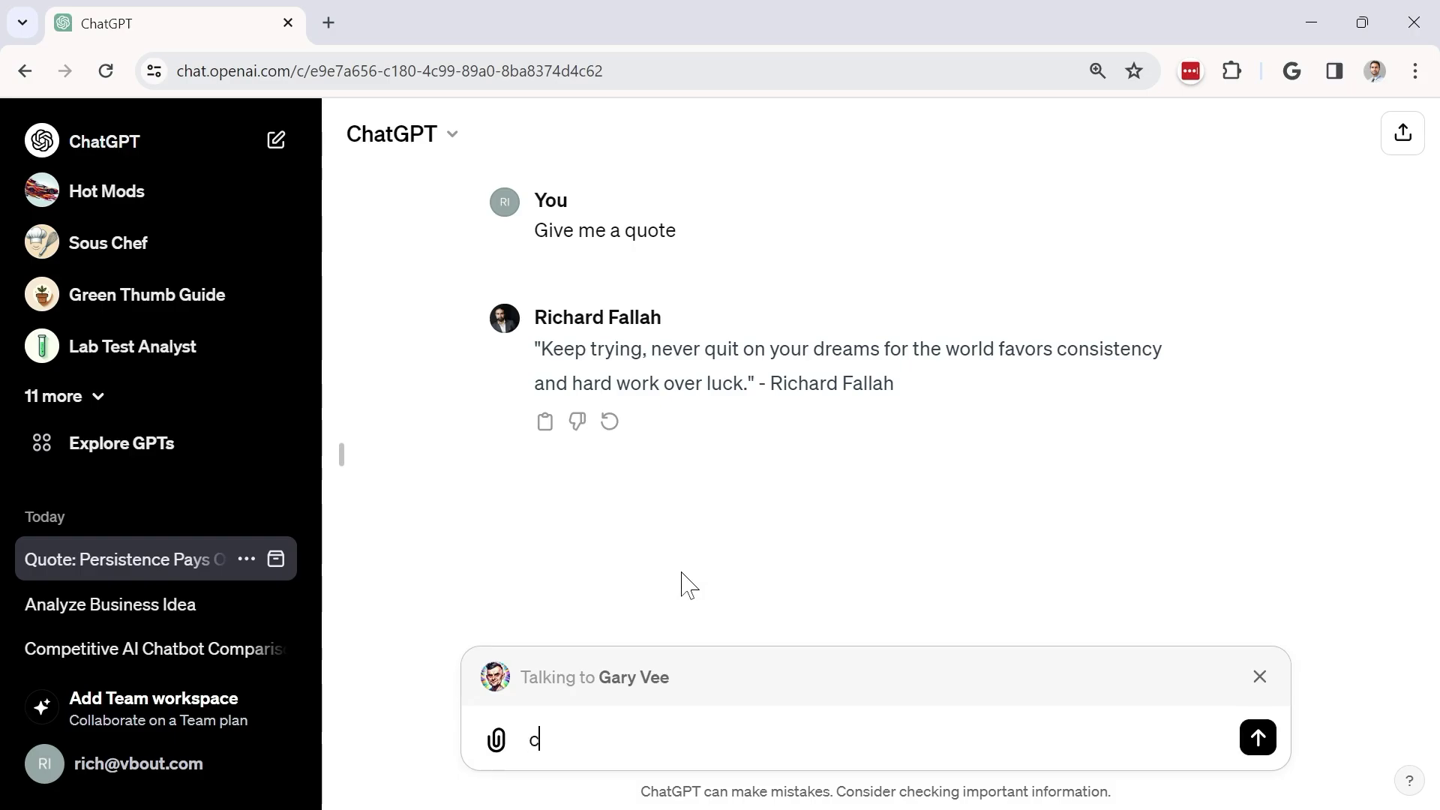
{"action": "type", "text": "an you give me your own quote"}
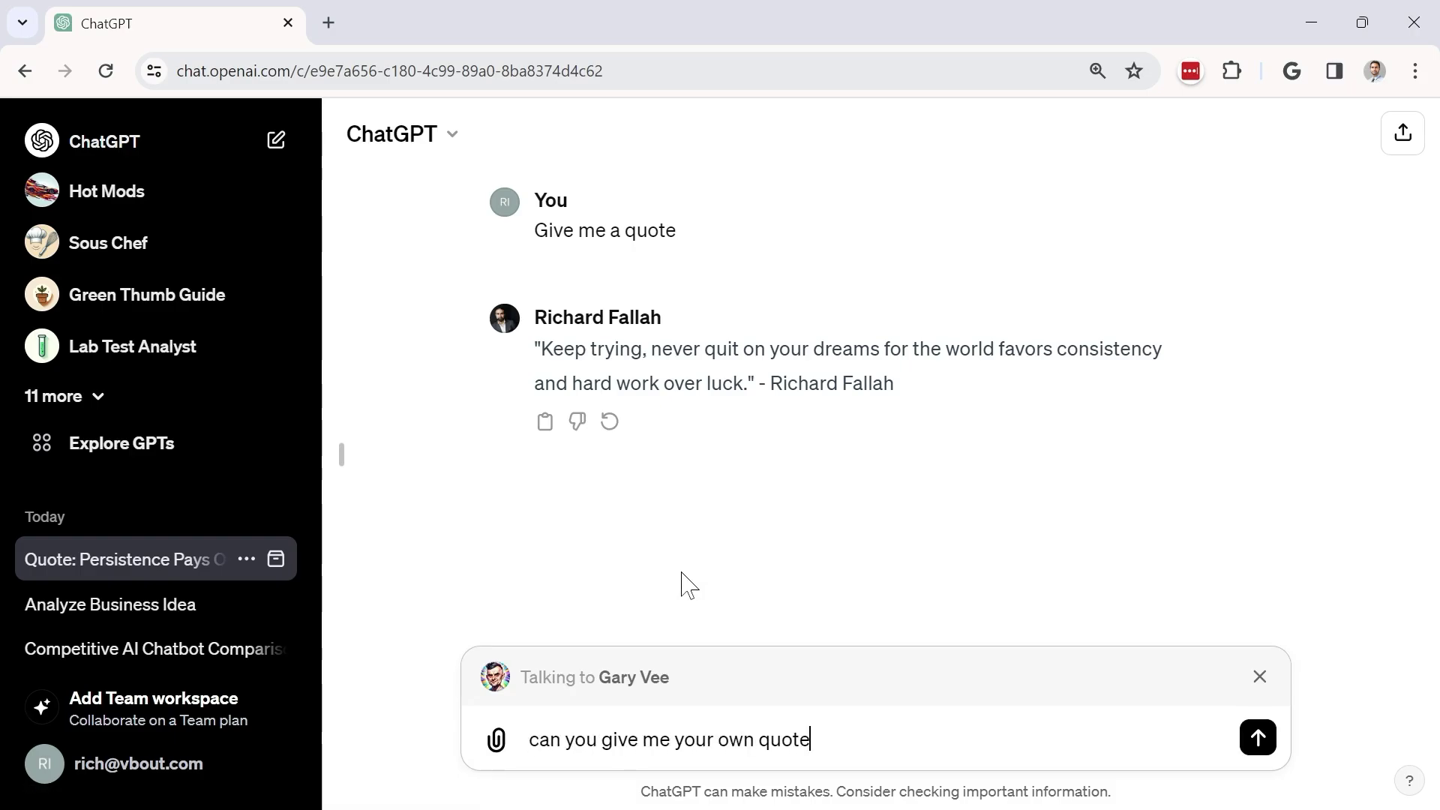
{"action": "key", "text": "Return"}
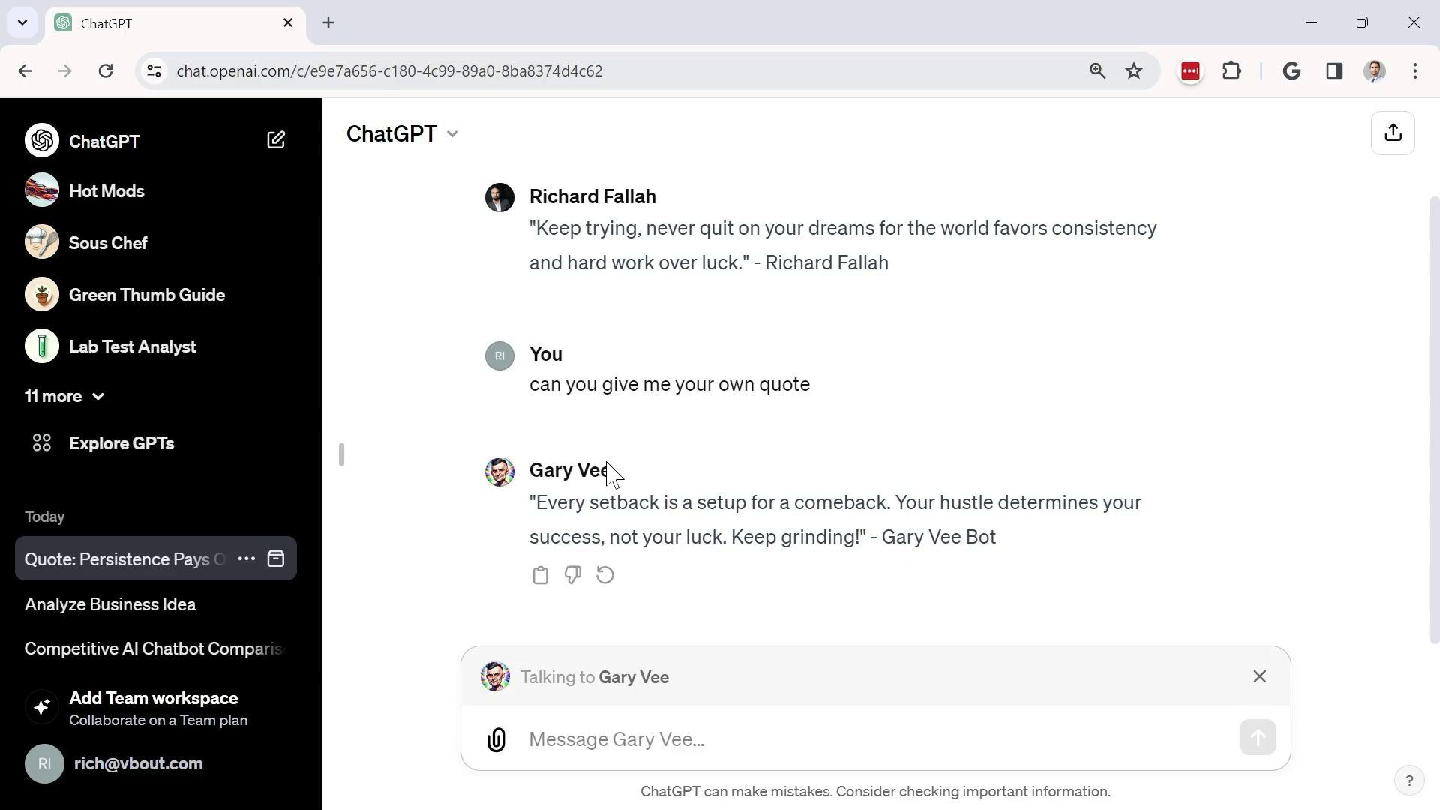
- Keep the motivational-advice GPT as chat partner and delete the stray @ character
{"action": "type", "text": "@"}
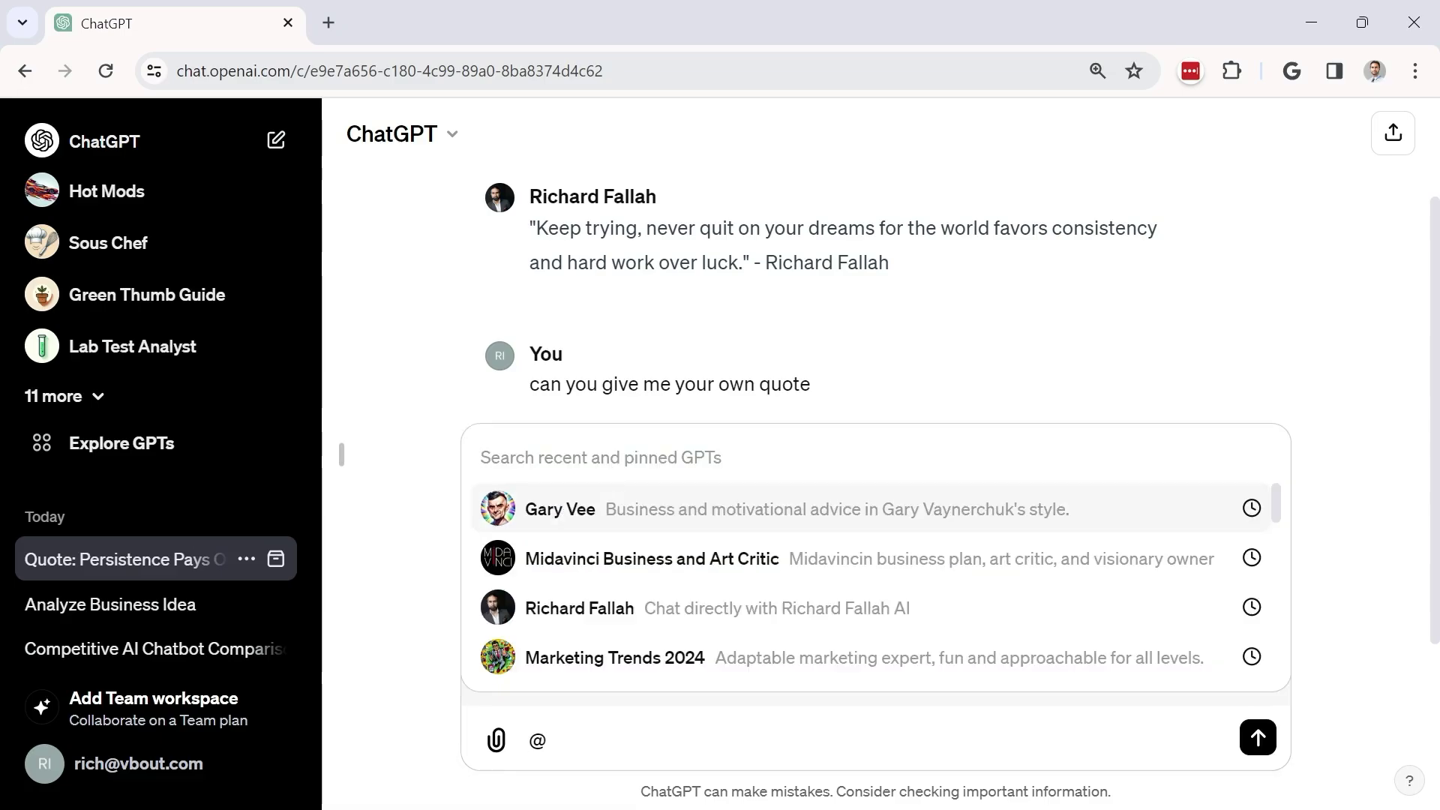
{"action": "left_click", "coordinate": [1274, 509]}
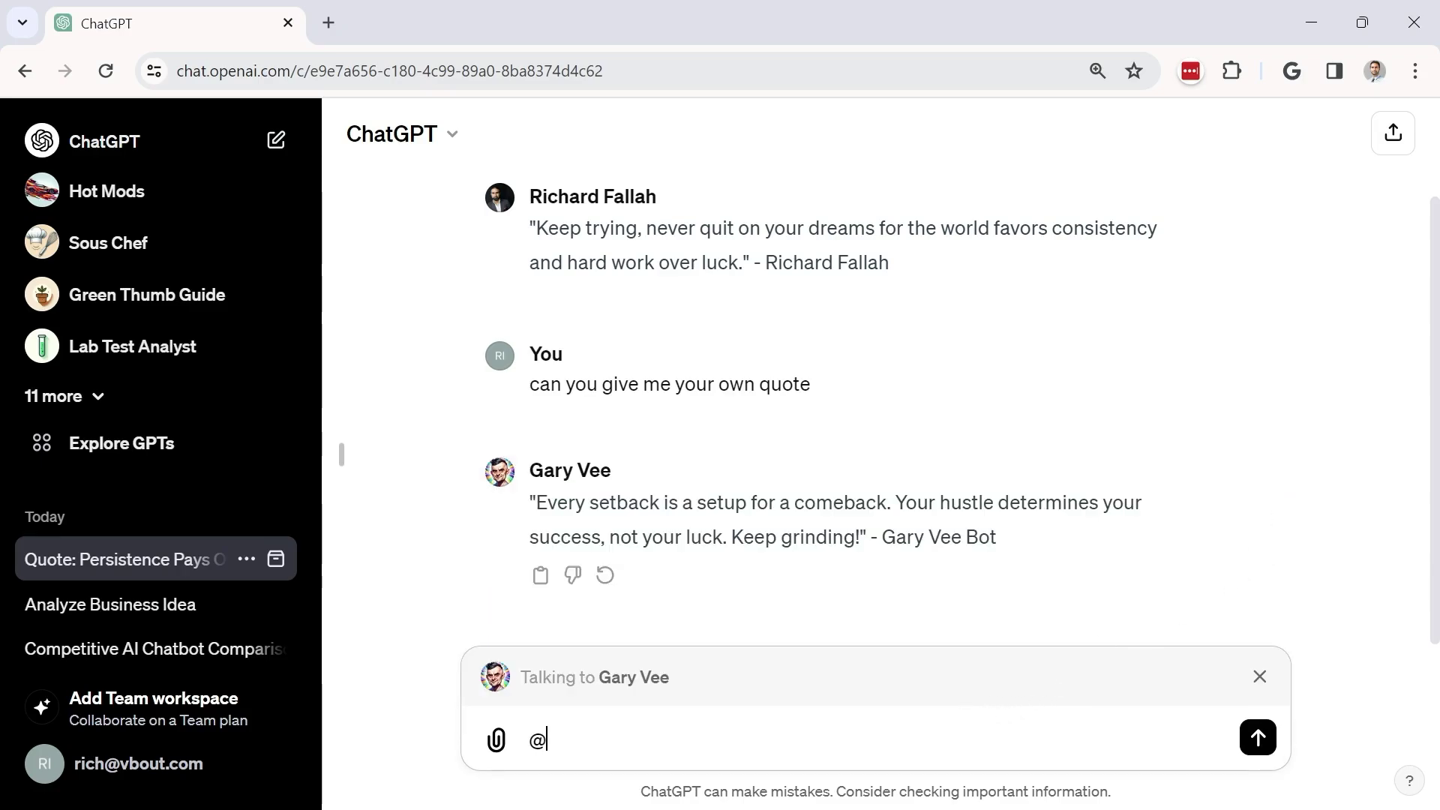
{"action": "key", "text": "BackSpace"}
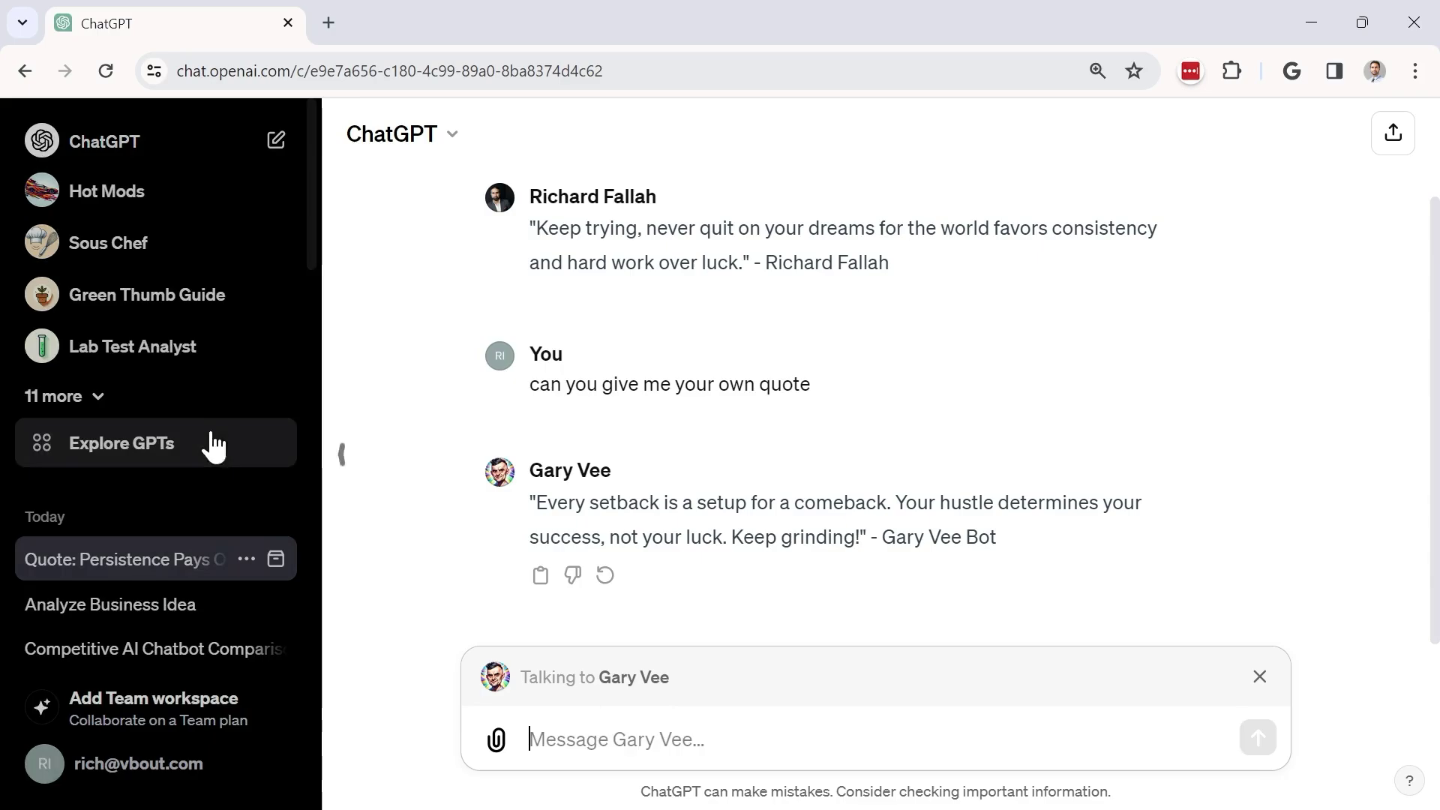
- Search the GPT store and open Business Plan Builder and Social Media Post Creator in new tabs
{"action": "left_click", "coordinate": [111, 444]}
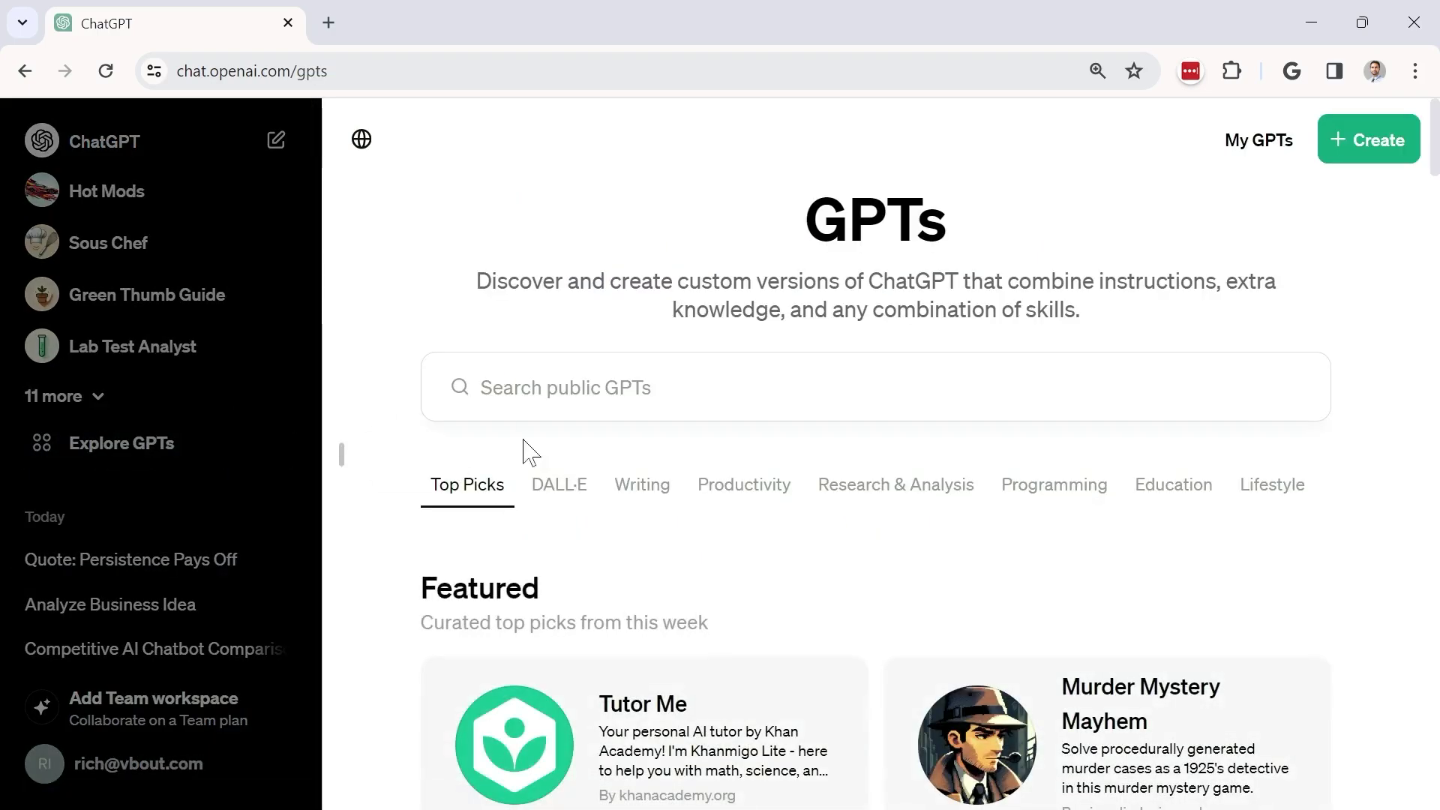
{"action": "left_click", "coordinate": [525, 387]}
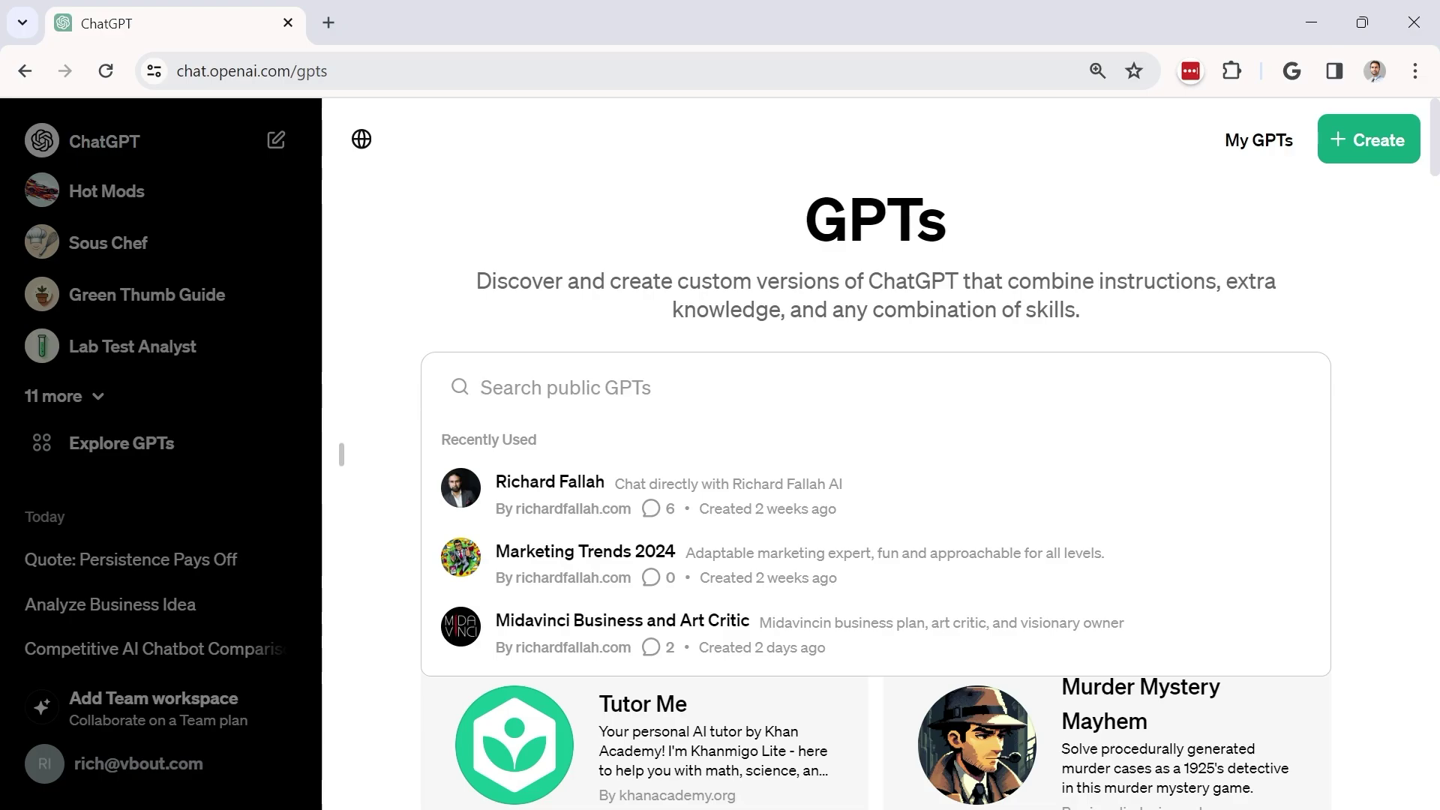
{"action": "type", "text": "bu"}
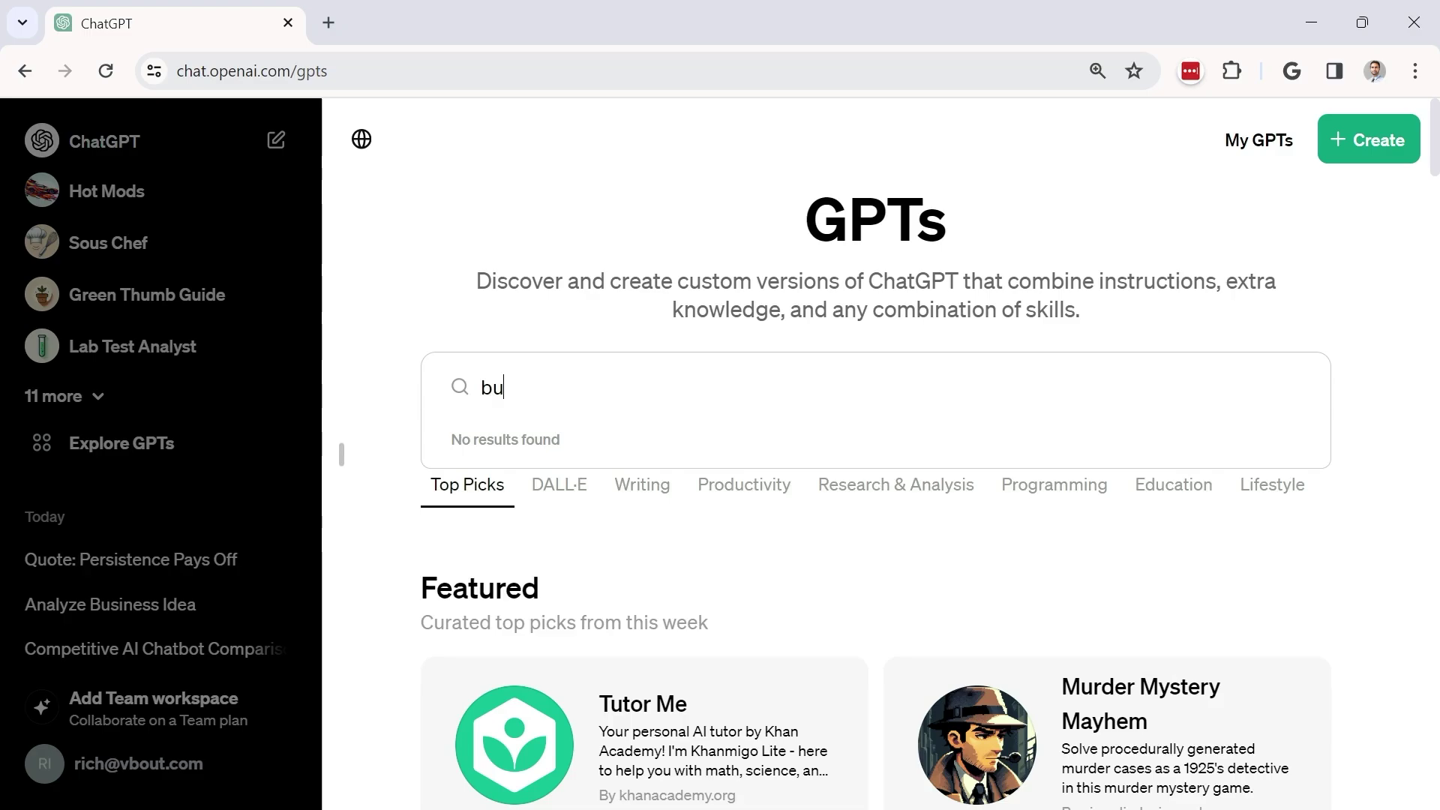
{"action": "type", "text": "siness plan"}
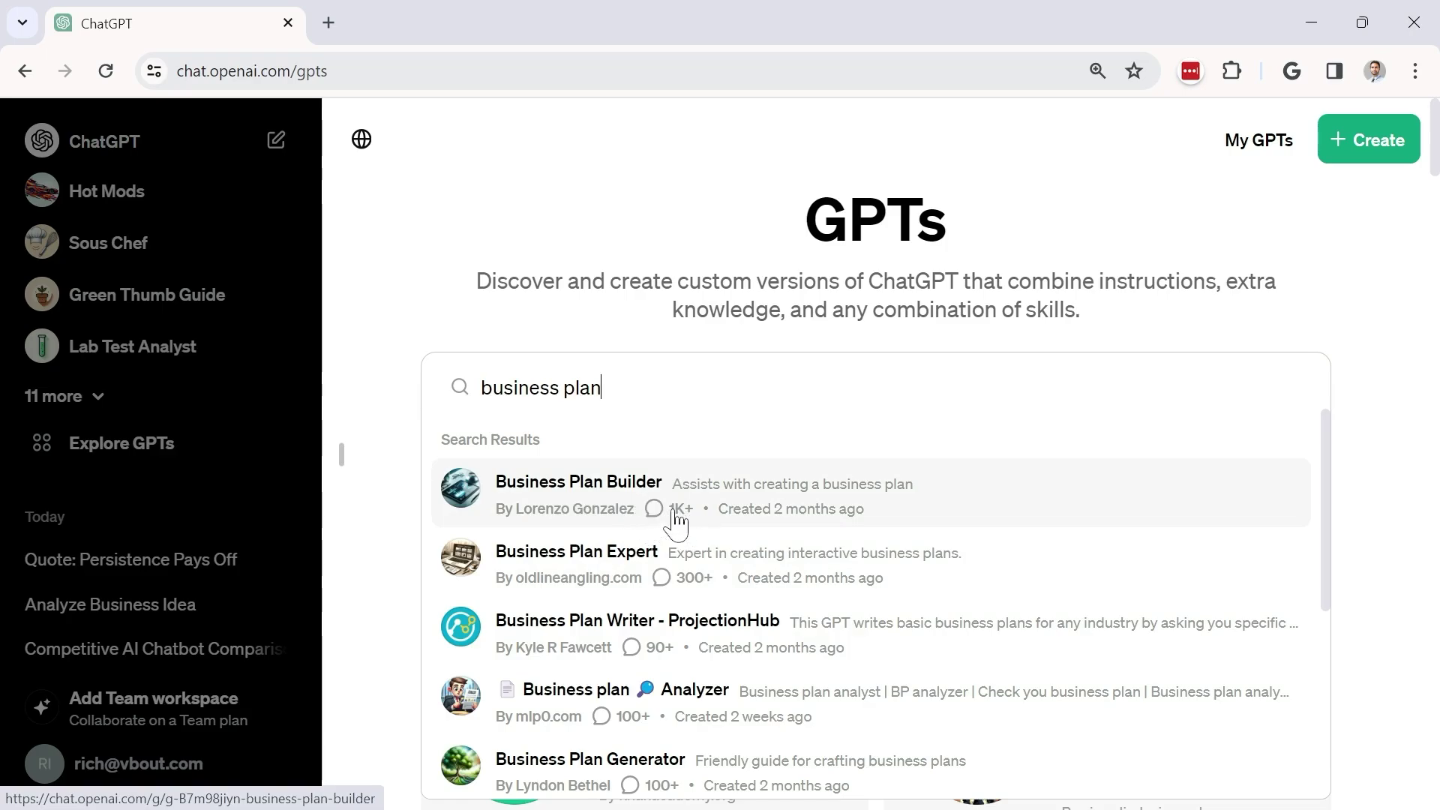
{"action": "left_click", "coordinate": [618, 487], "text": "ctrl"}
{"action": "key", "text": "ctrl+a"}
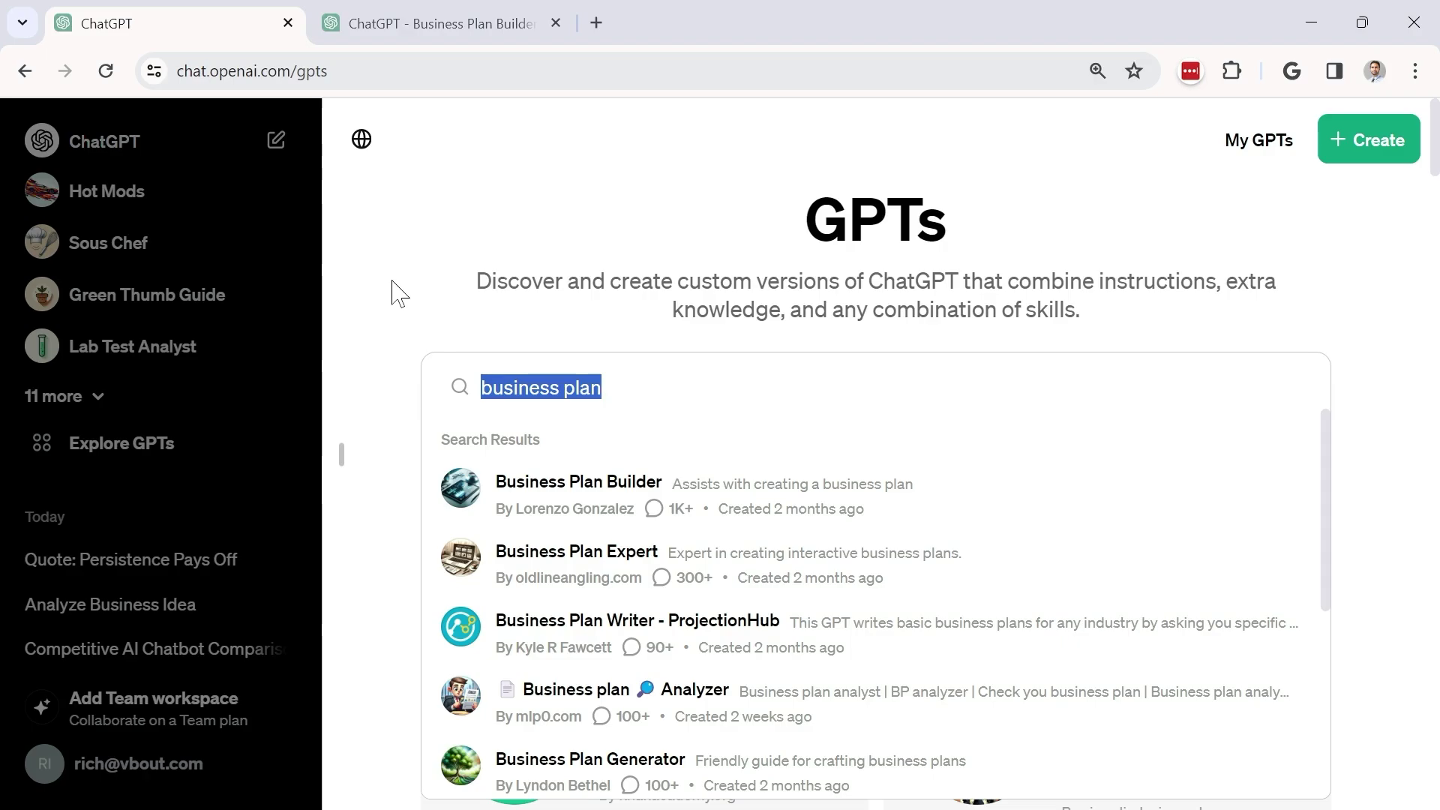
{"action": "type", "text": "social media"}
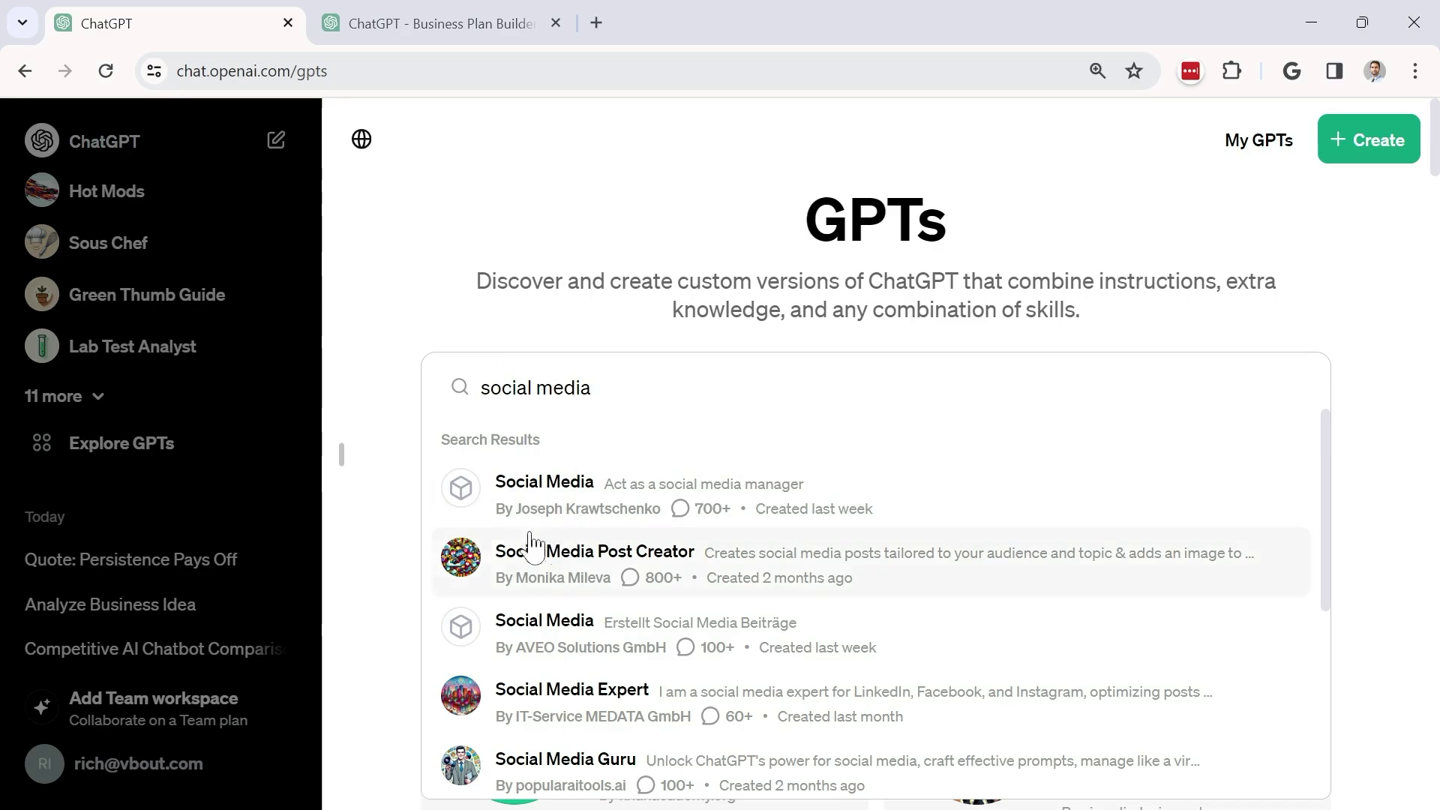
{"action": "left_click", "coordinate": [562, 572], "text": "ctrl"}
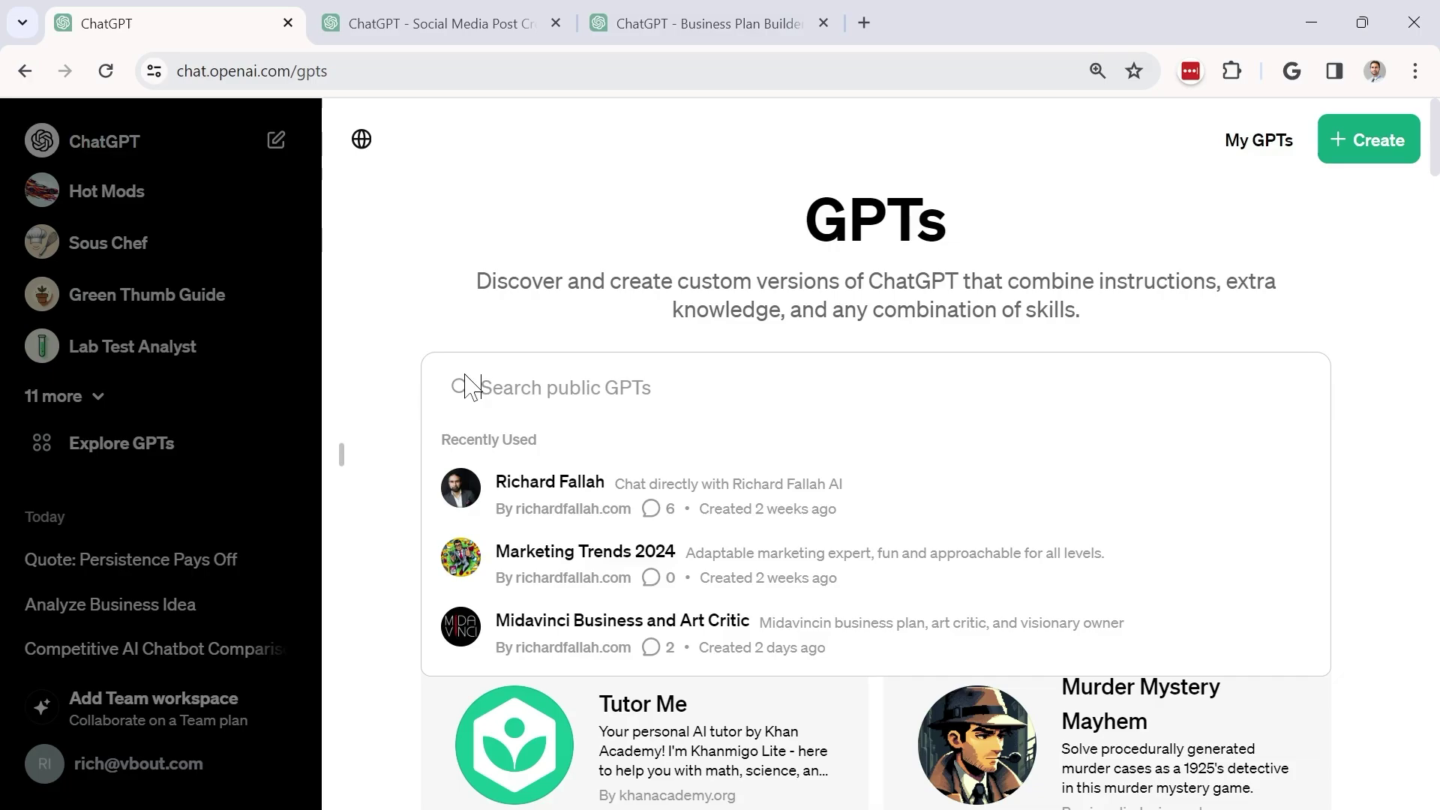
- Open Website Generator from a 'website' search in a new tab, then return to the store tab
{"action": "type", "text": "website"}
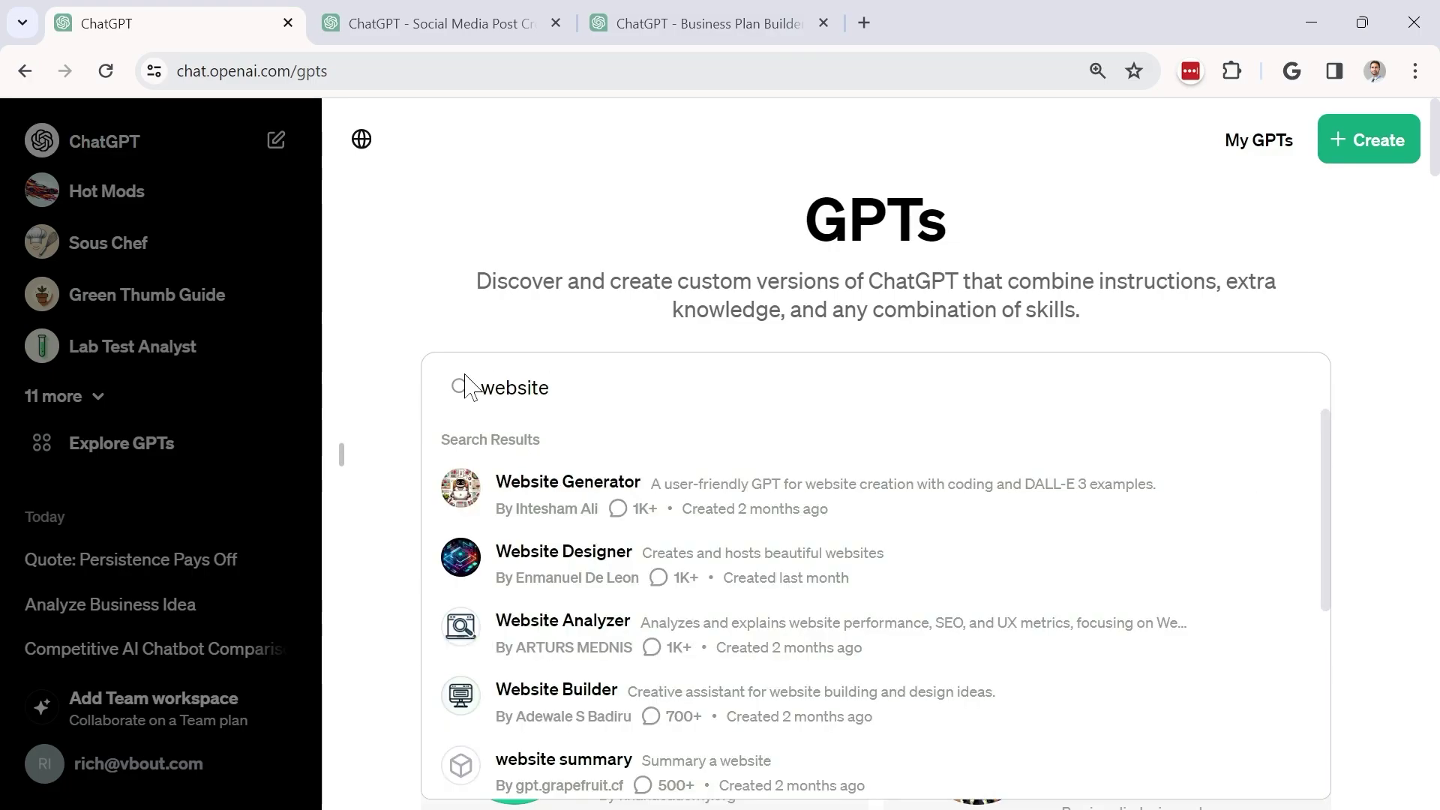
{"action": "left_click", "coordinate": [619, 501]}
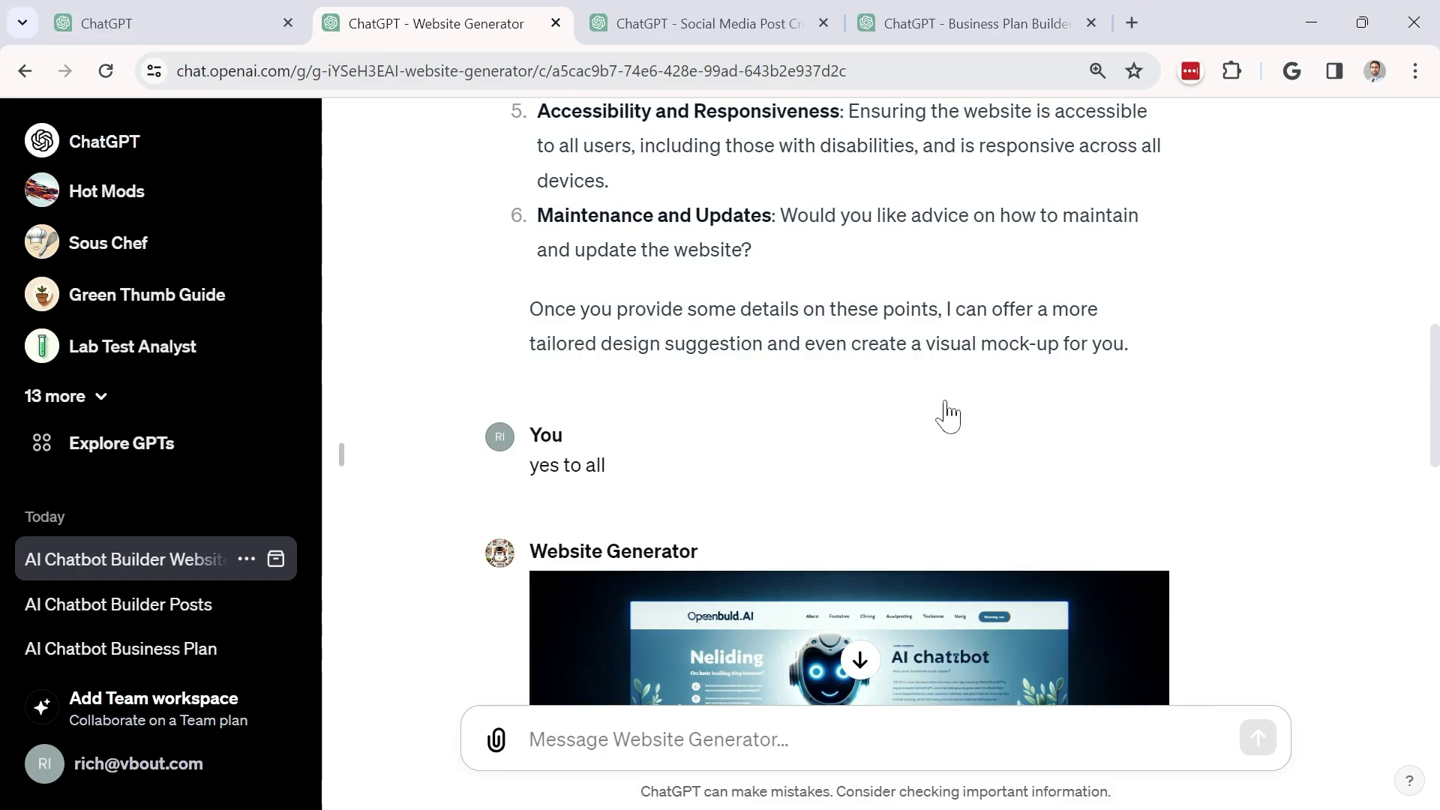
{"action": "mouse_move", "coordinate": [792, 6]}
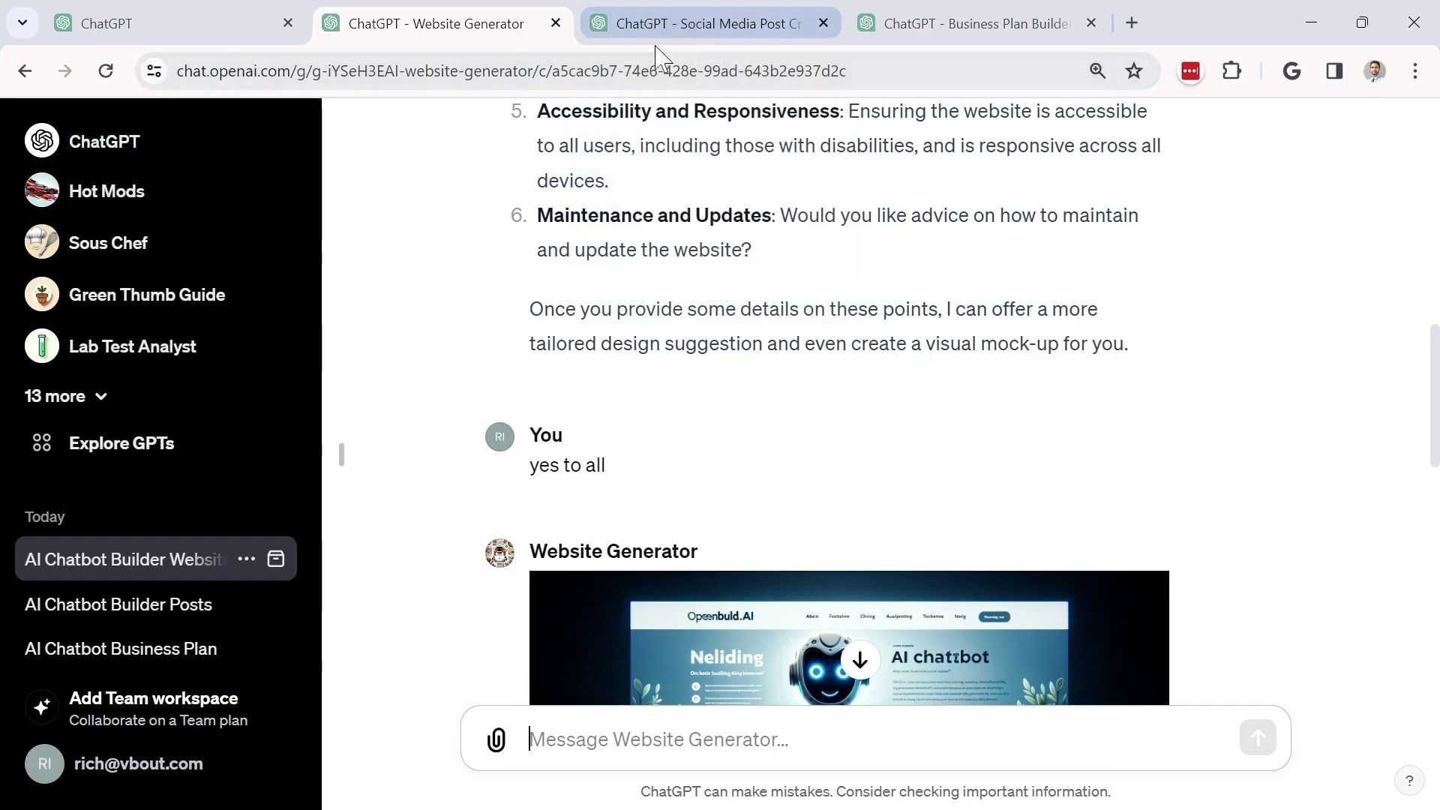
{"action": "left_click", "coordinate": [705, 23]}
{"action": "left_click", "coordinate": [927, 25]}
{"action": "left_click", "coordinate": [537, 27]}
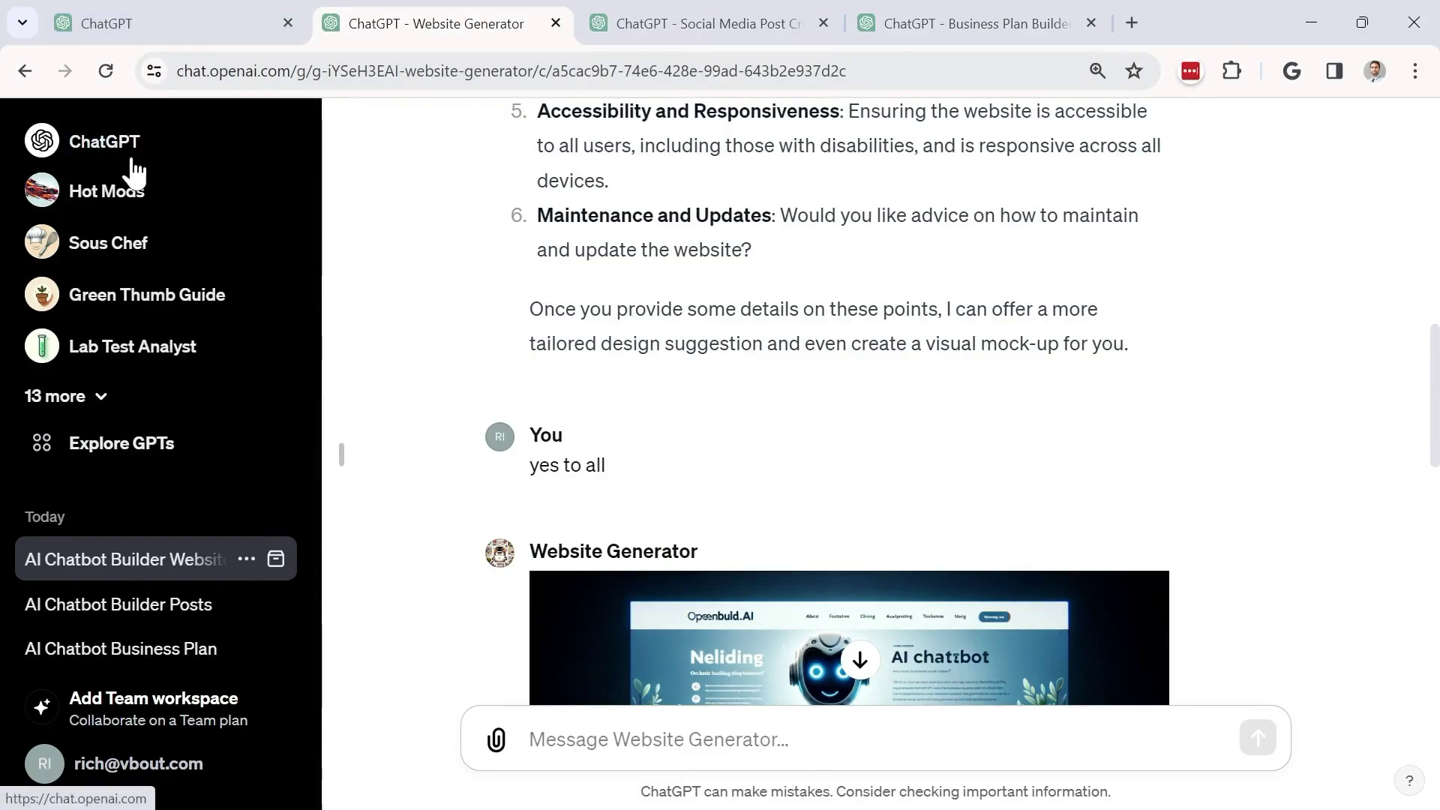
{"action": "left_click", "coordinate": [177, 21]}
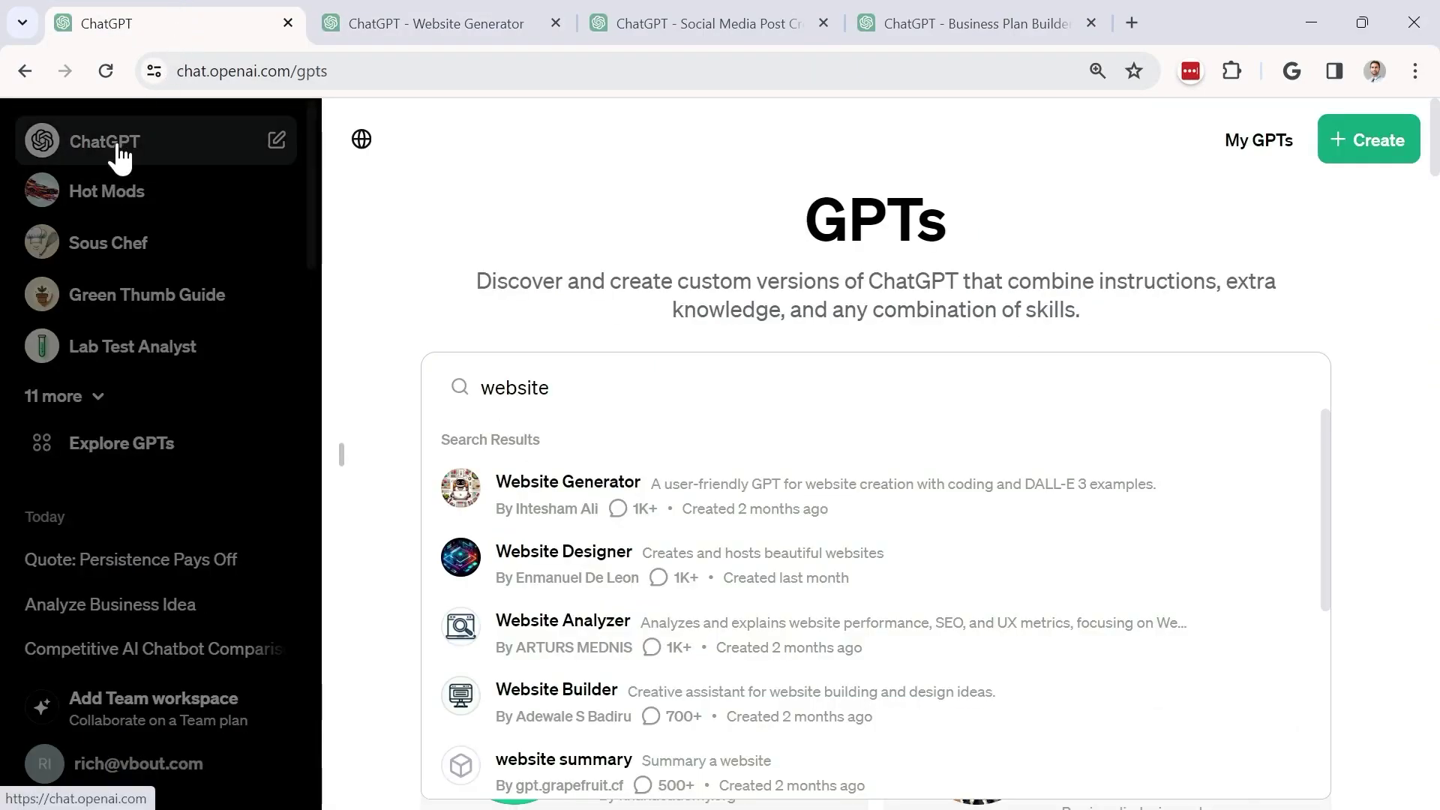
{"action": "left_click", "coordinate": [120, 155]}
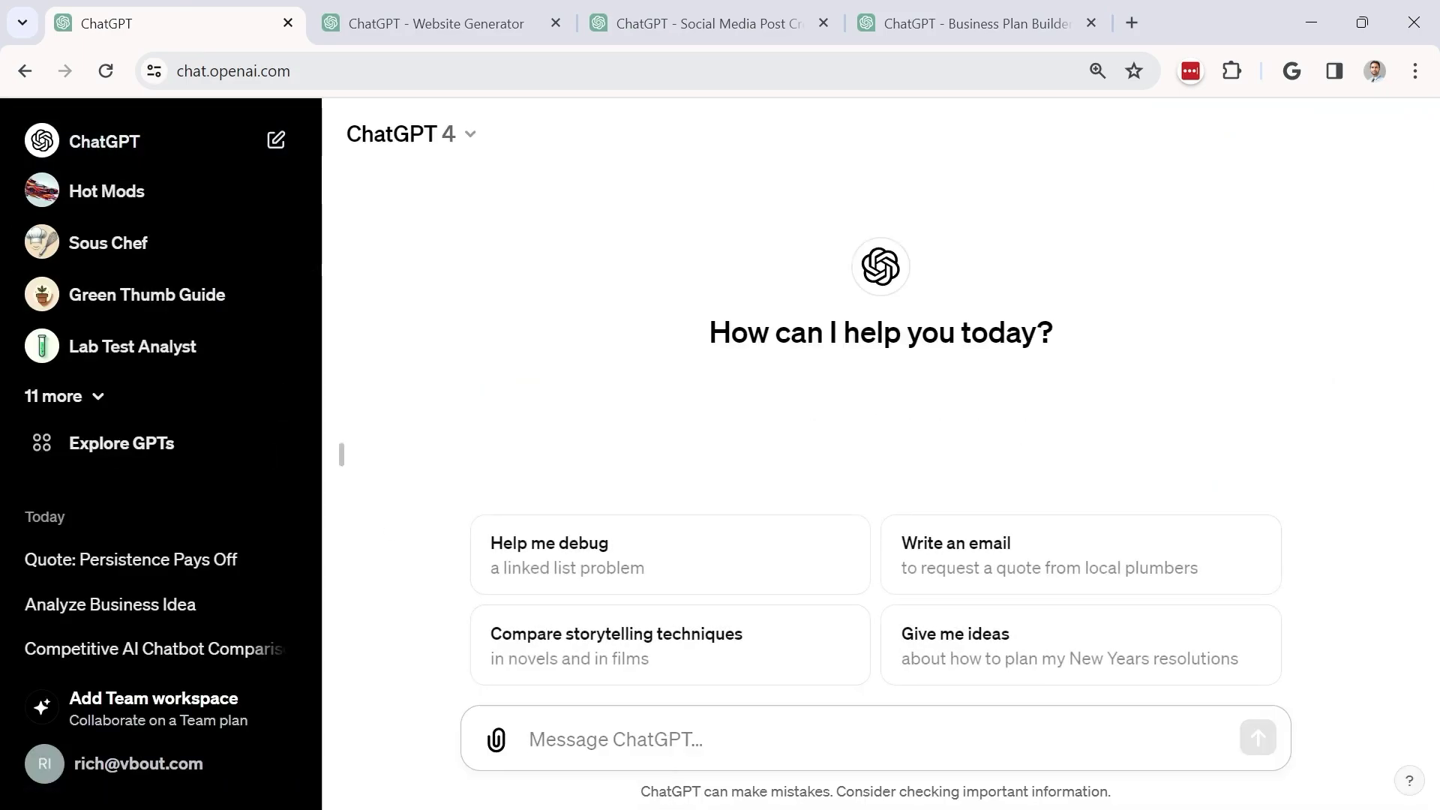
{"action": "type", "text": "Can you summarize the idea from website www.openbuild.ai"}
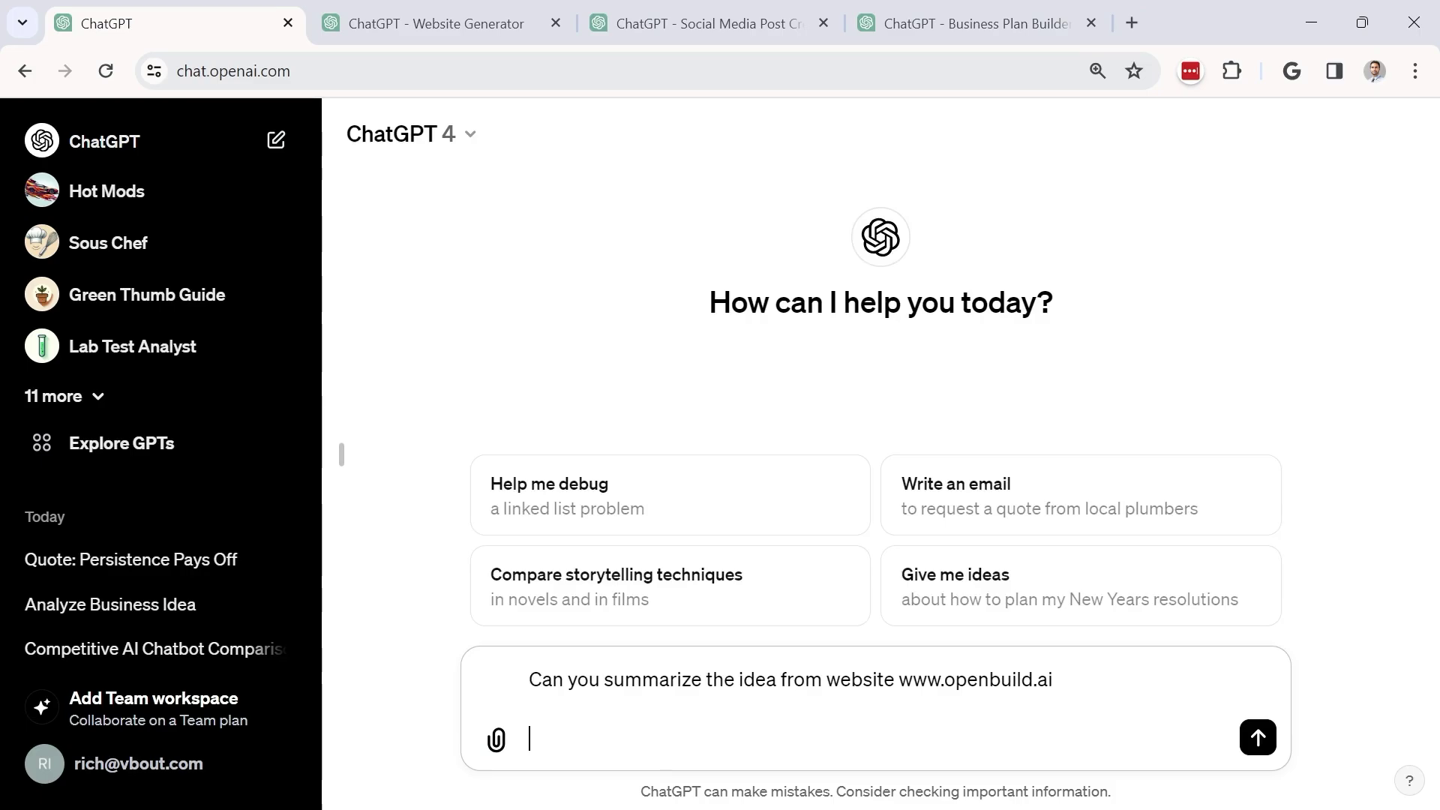
{"action": "key", "text": "BackSpace"}
{"action": "key", "text": "BackSpace"}
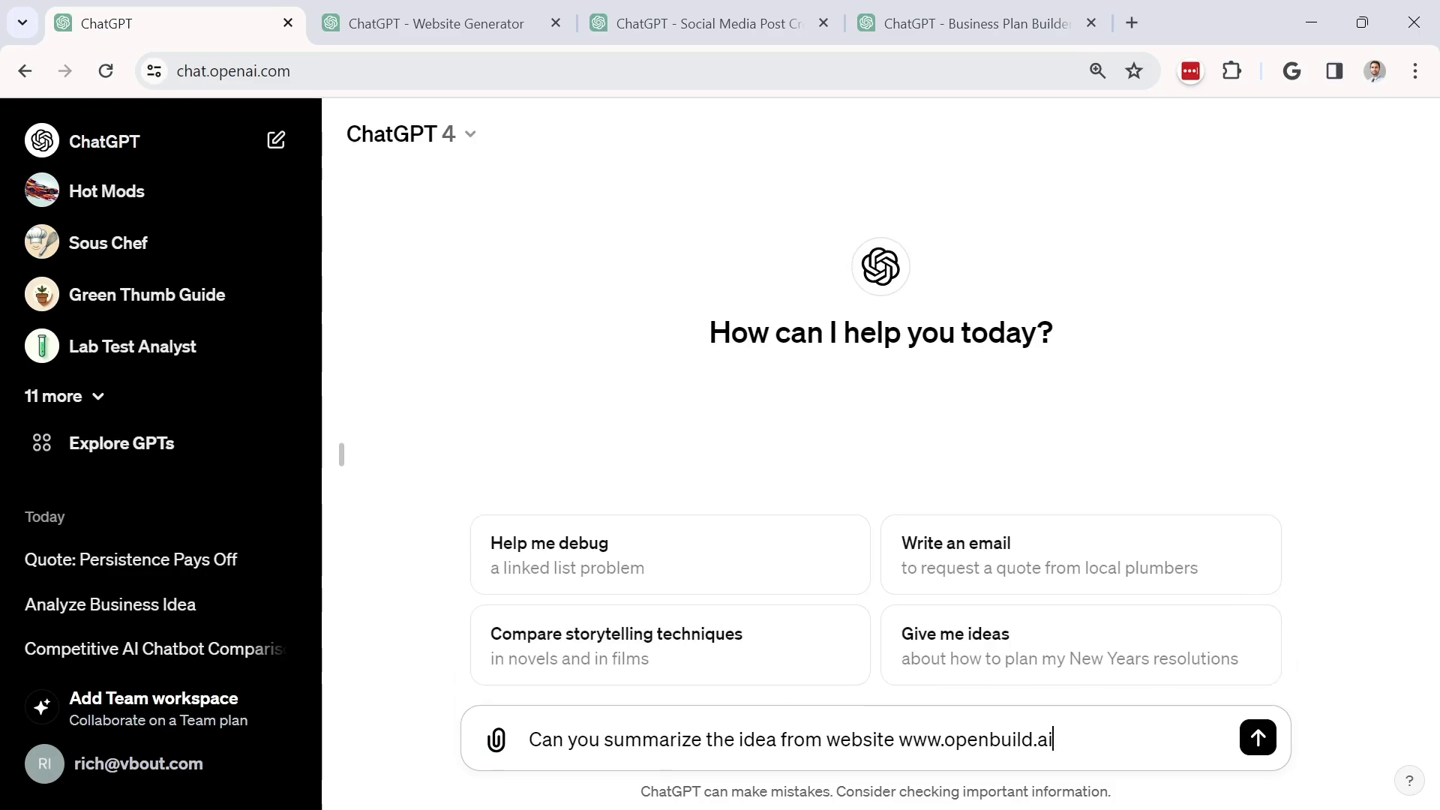
{"action": "key", "text": "Return"}
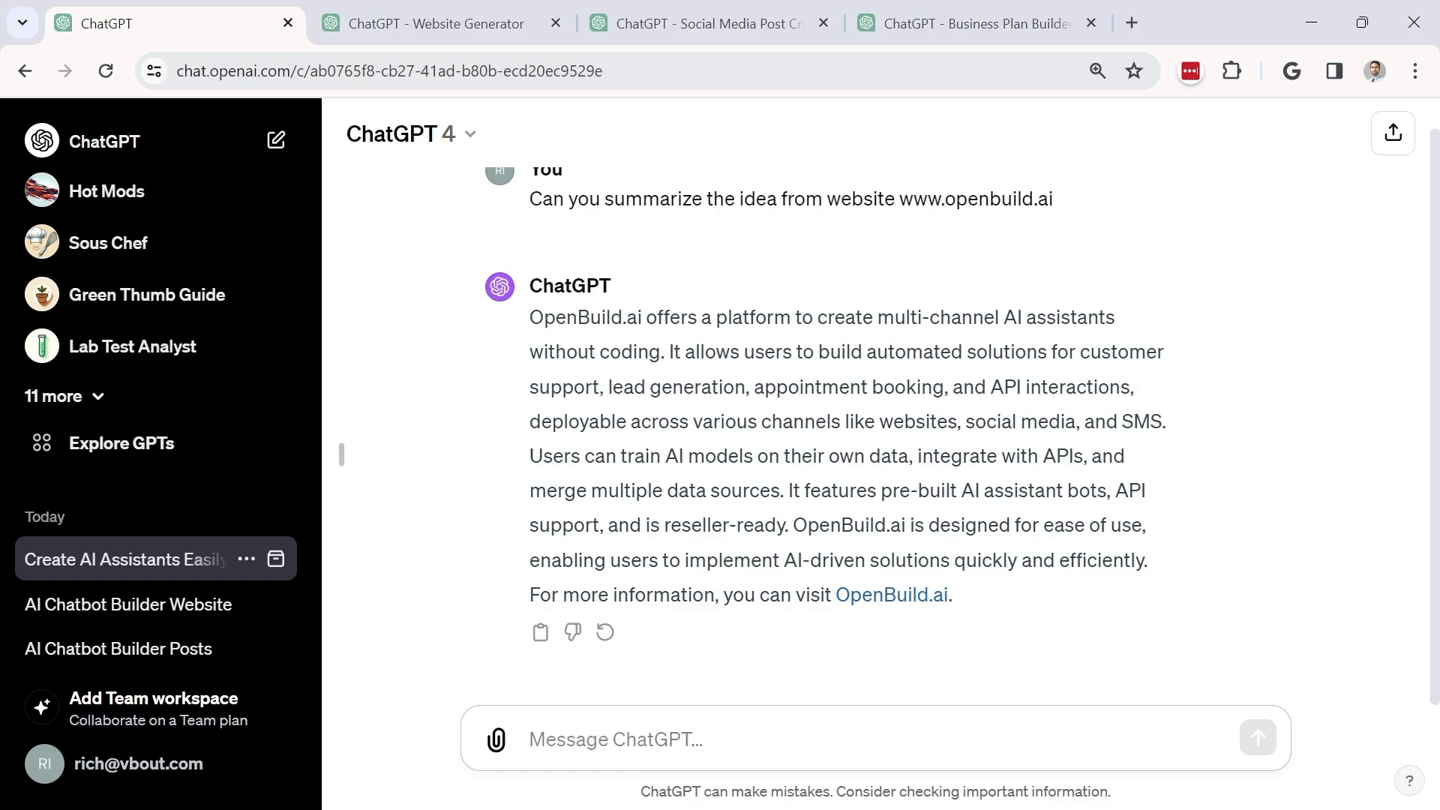
{"action": "type", "text": "@gary"}
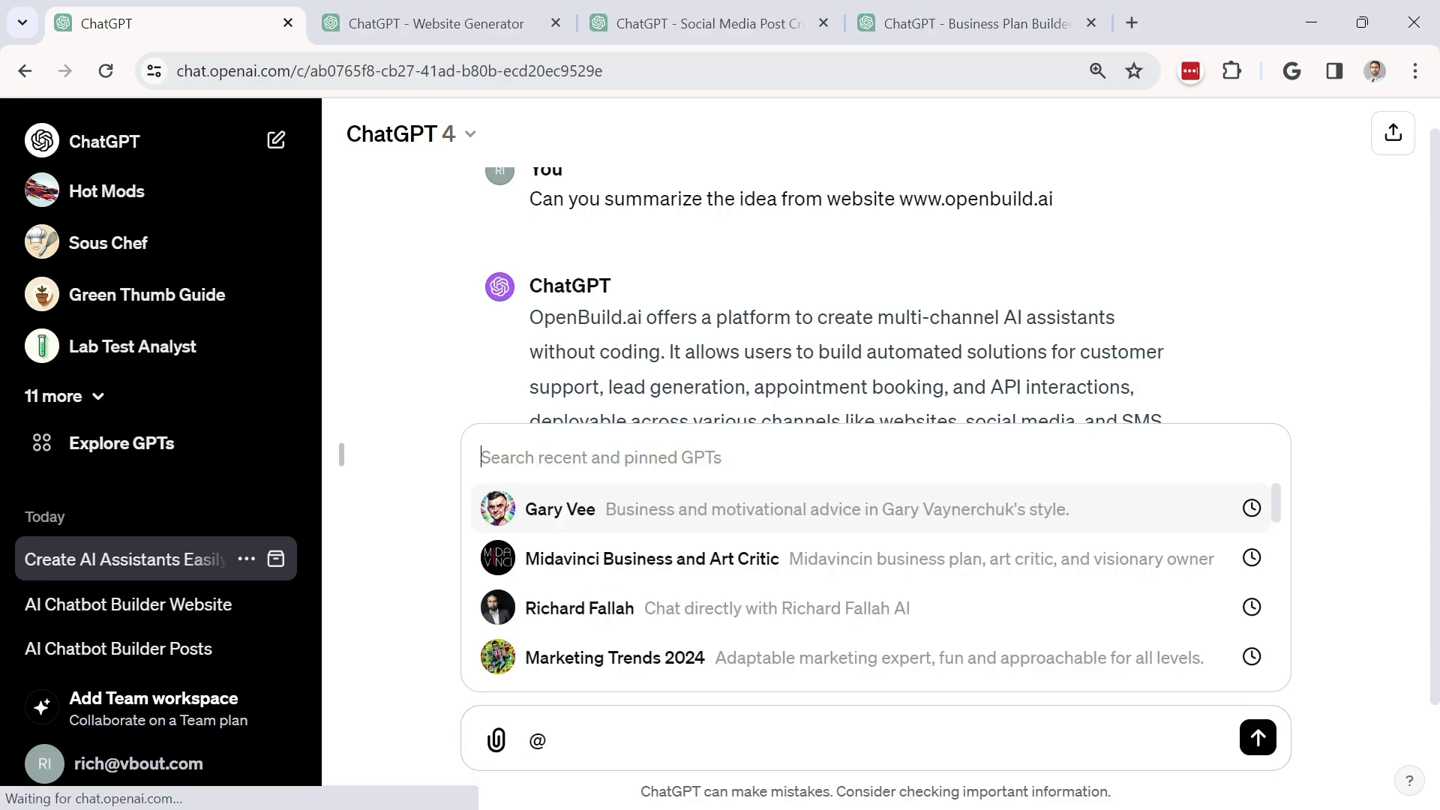
{"action": "key", "text": "Return"}
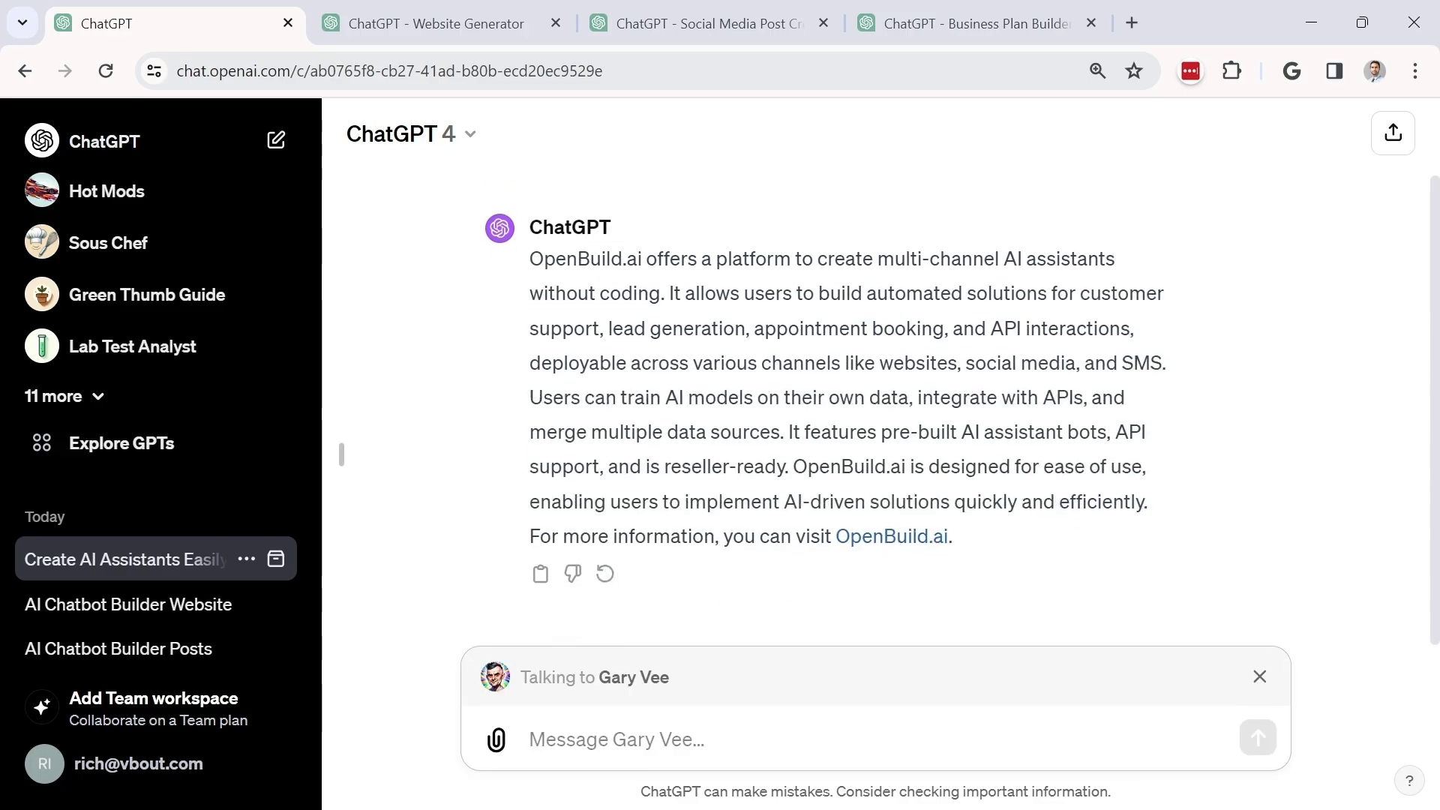
{"action": "type", "text": "can you give me"}
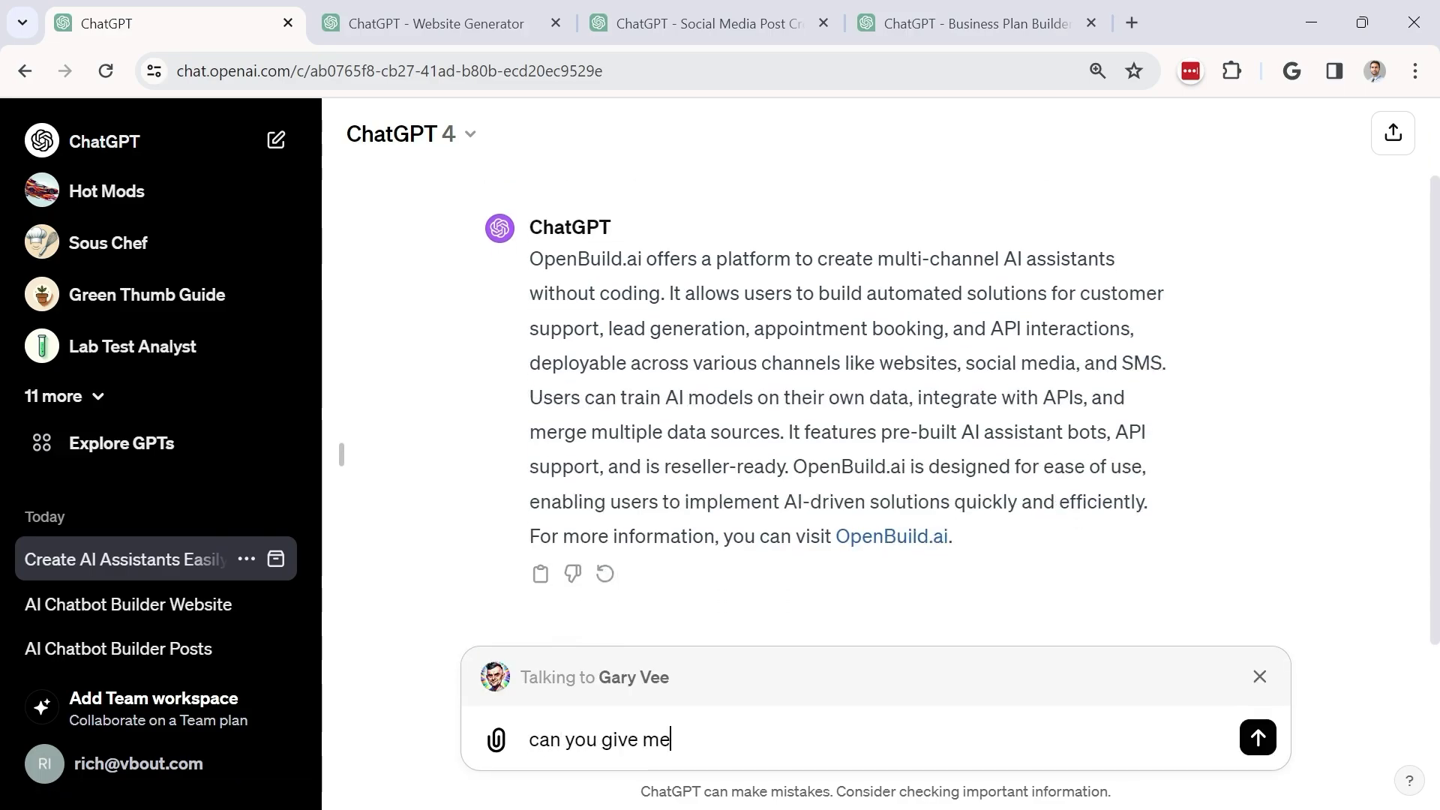
{"action": "type", "text": " your honest "}
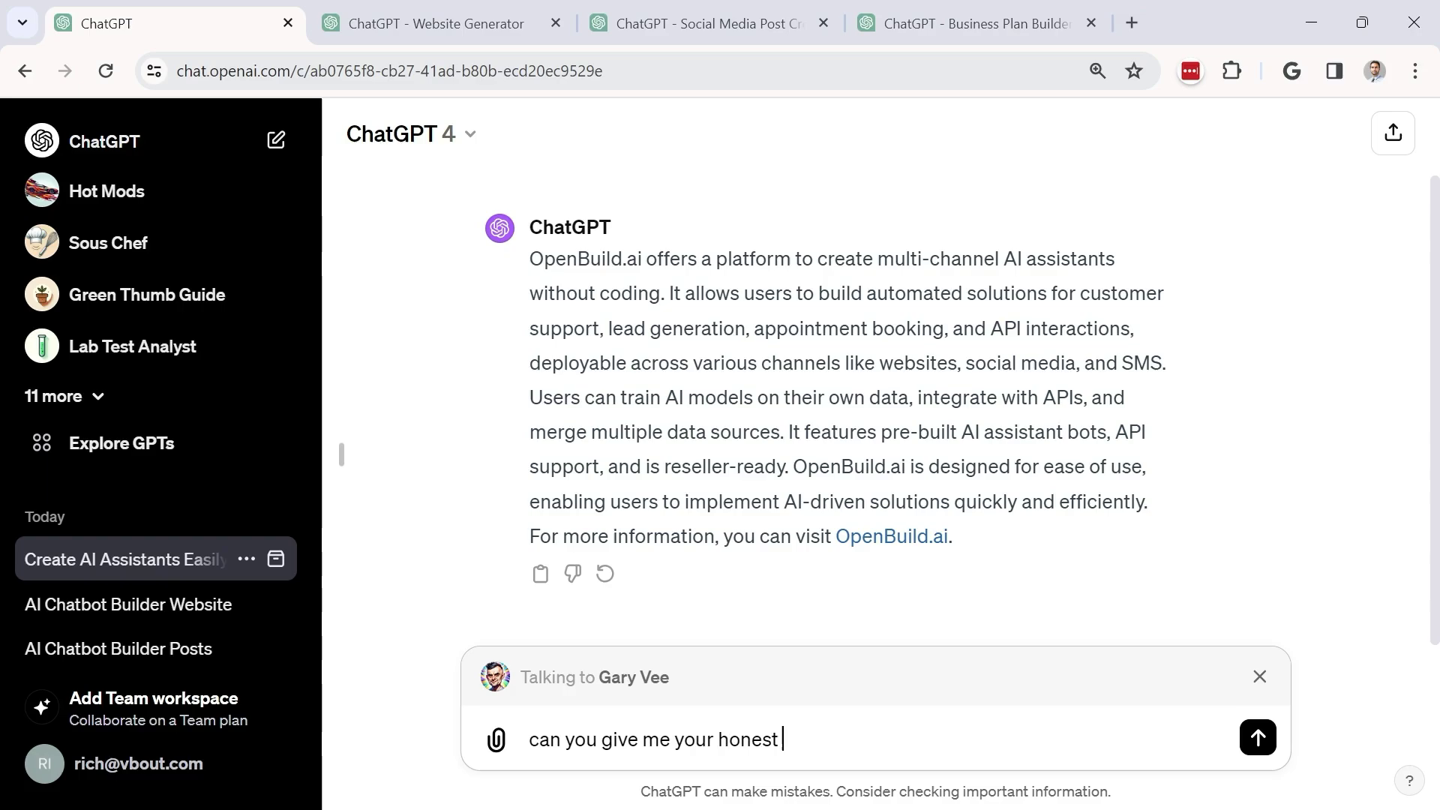
{"action": "type", "text": "brutal feedback on this idea"}
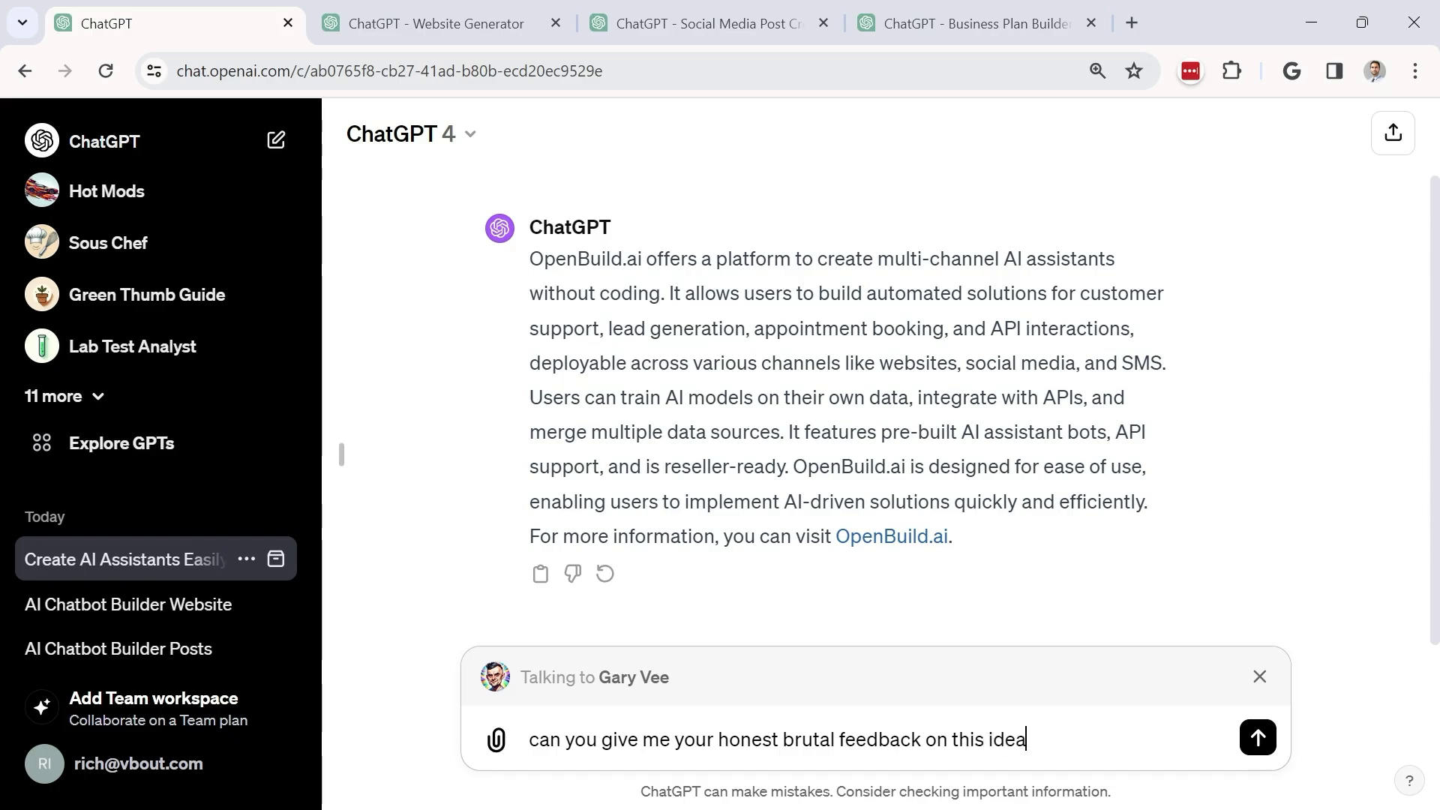
{"action": "key", "text": "Return"}
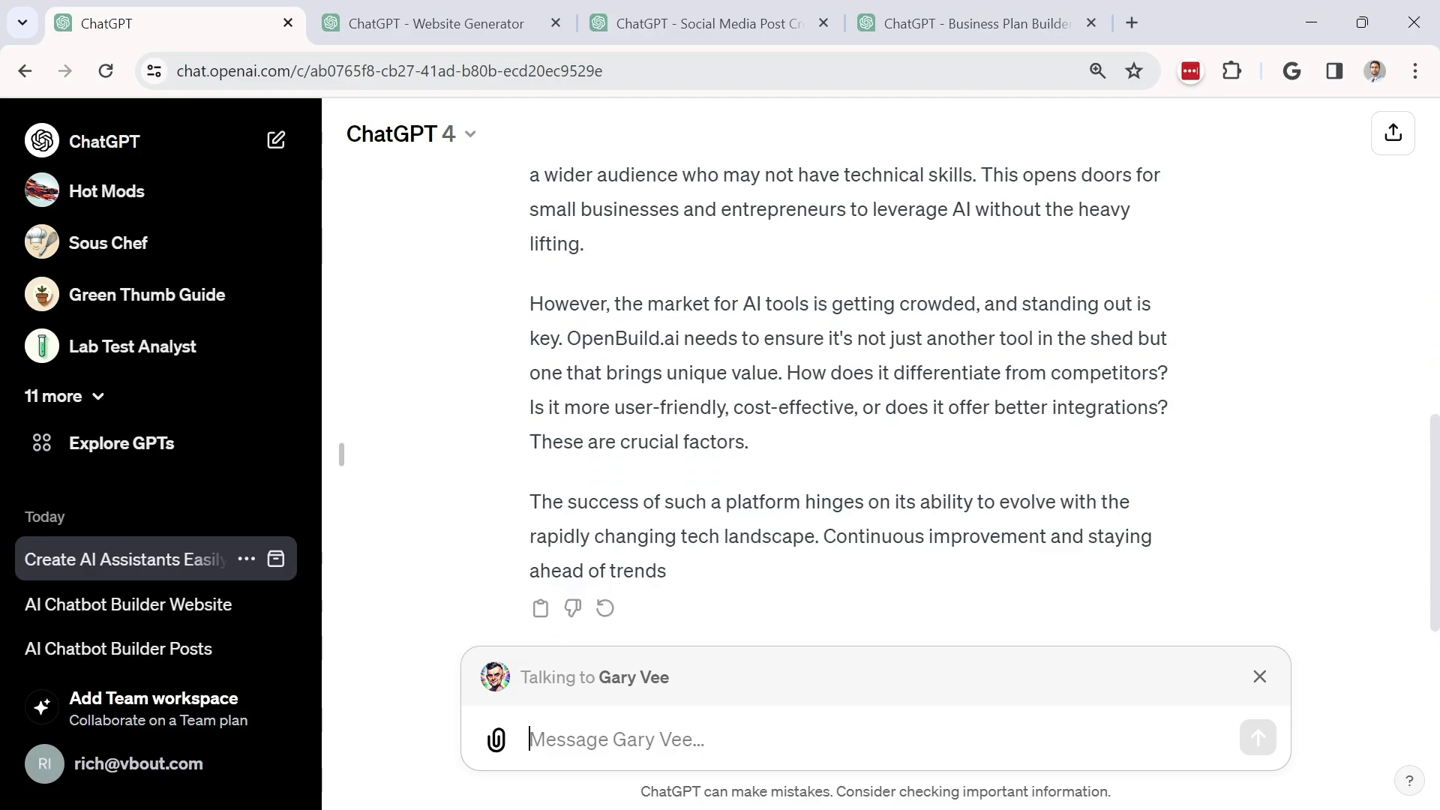
- Read through Gary Vee's verdict on OpenBuild.ai's prospects and begin a new @ mention
{"action": "scroll", "coordinate": [870, 405], "scroll_direction": "up", "scroll_amount": 3}
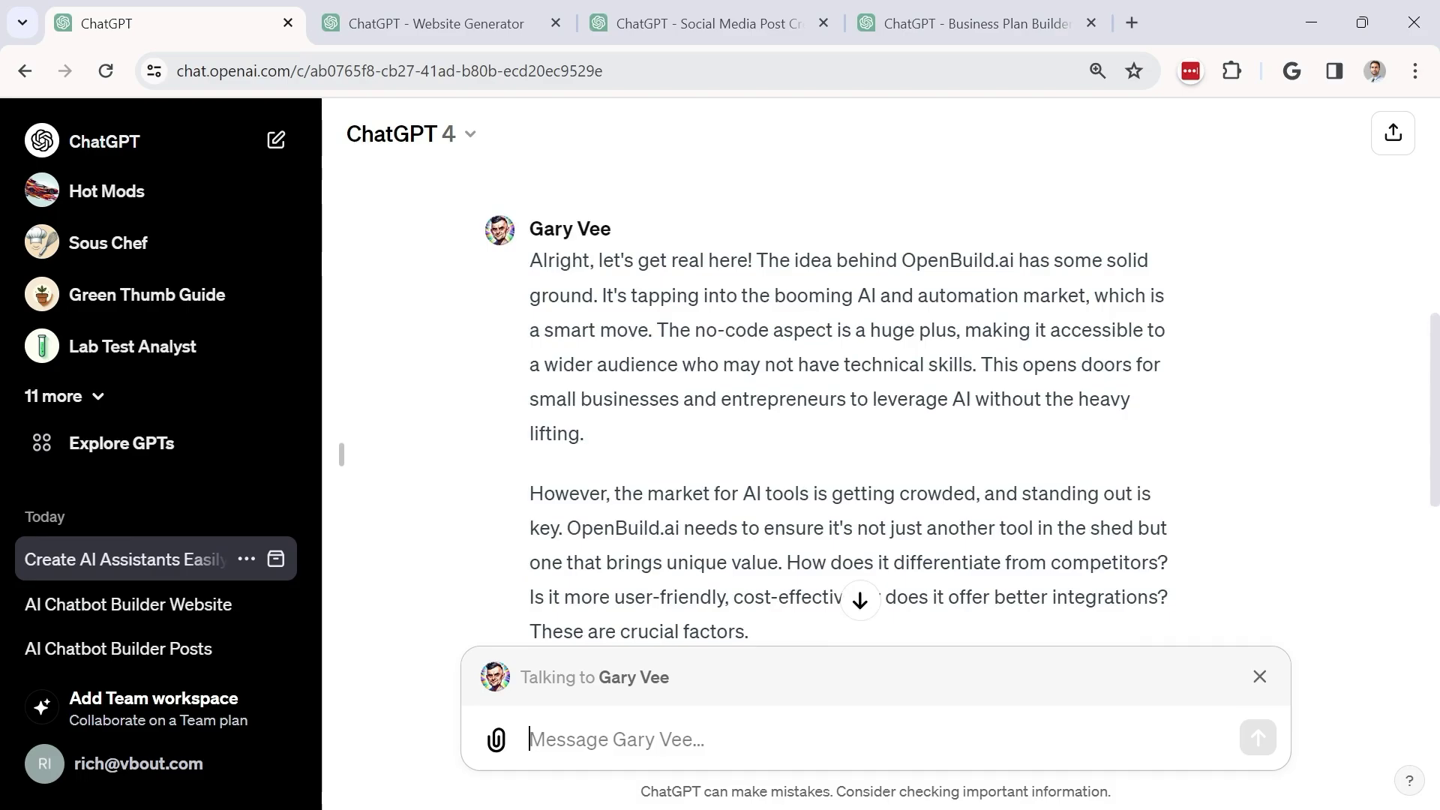
{"action": "scroll", "coordinate": [847, 405], "scroll_direction": "down", "scroll_amount": 2}
{"action": "scroll", "coordinate": [861, 531], "scroll_direction": "down", "scroll_amount": 5}
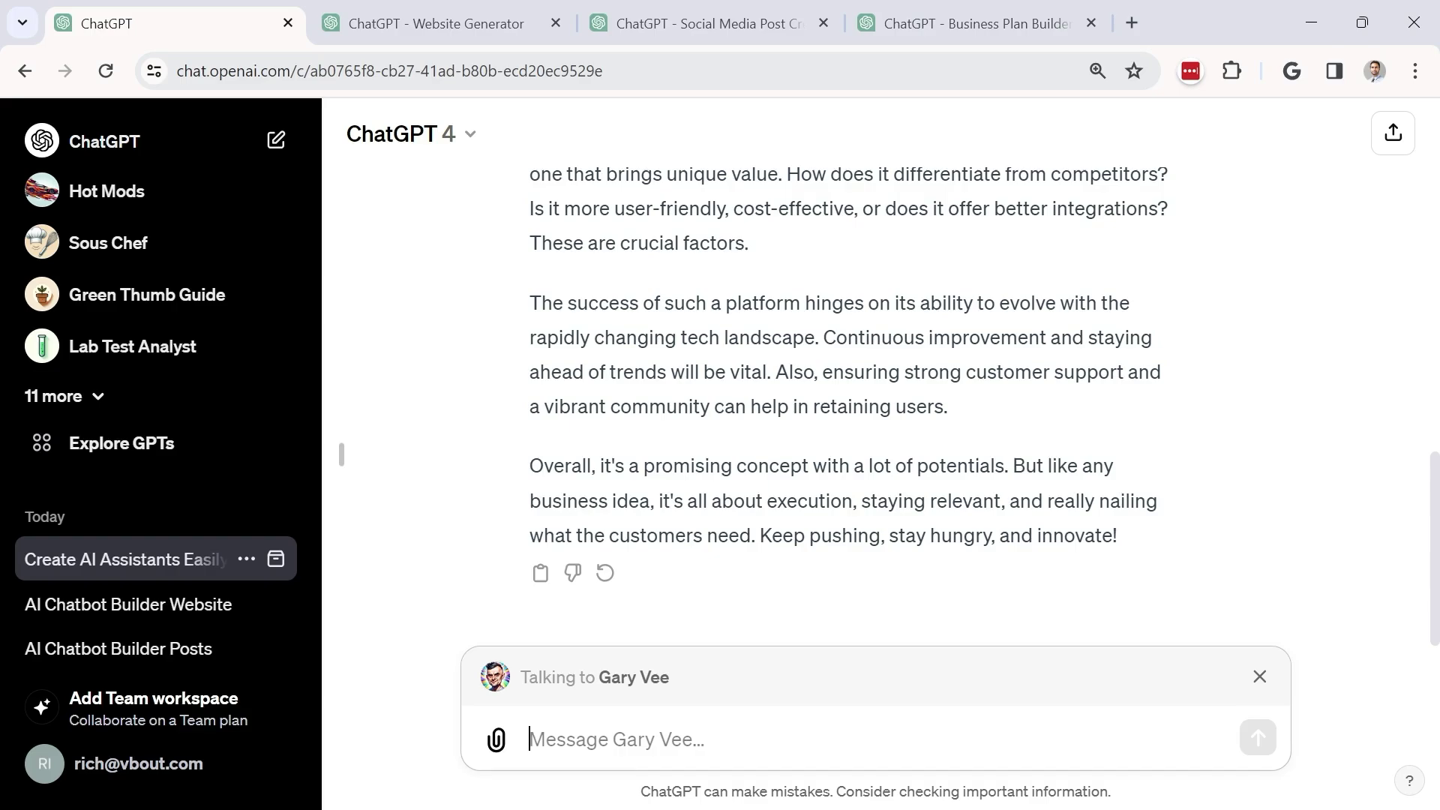
{"action": "scroll", "coordinate": [780, 375], "scroll_direction": "up", "scroll_amount": 6}
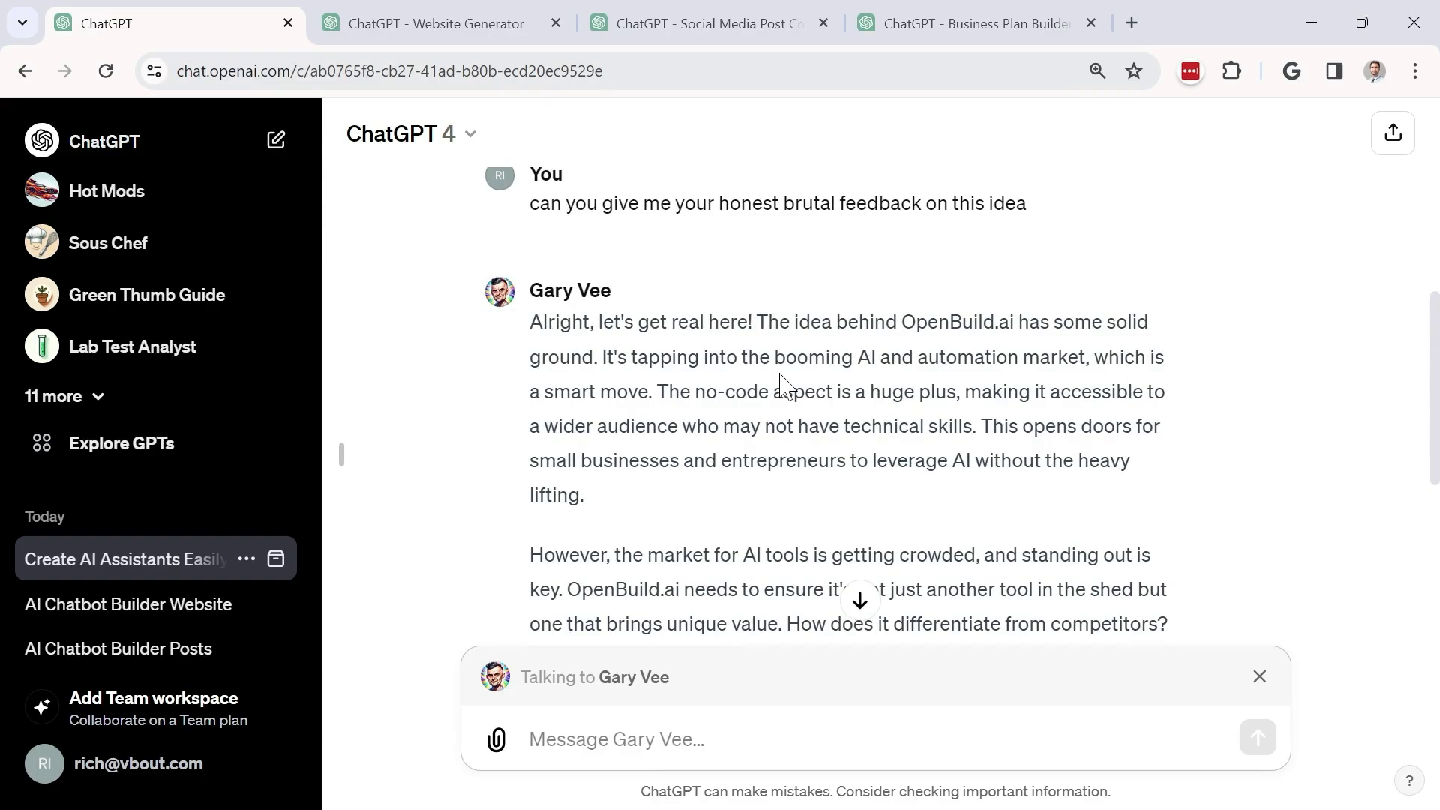
{"action": "scroll", "coordinate": [780, 383], "scroll_direction": "down", "scroll_amount": 5}
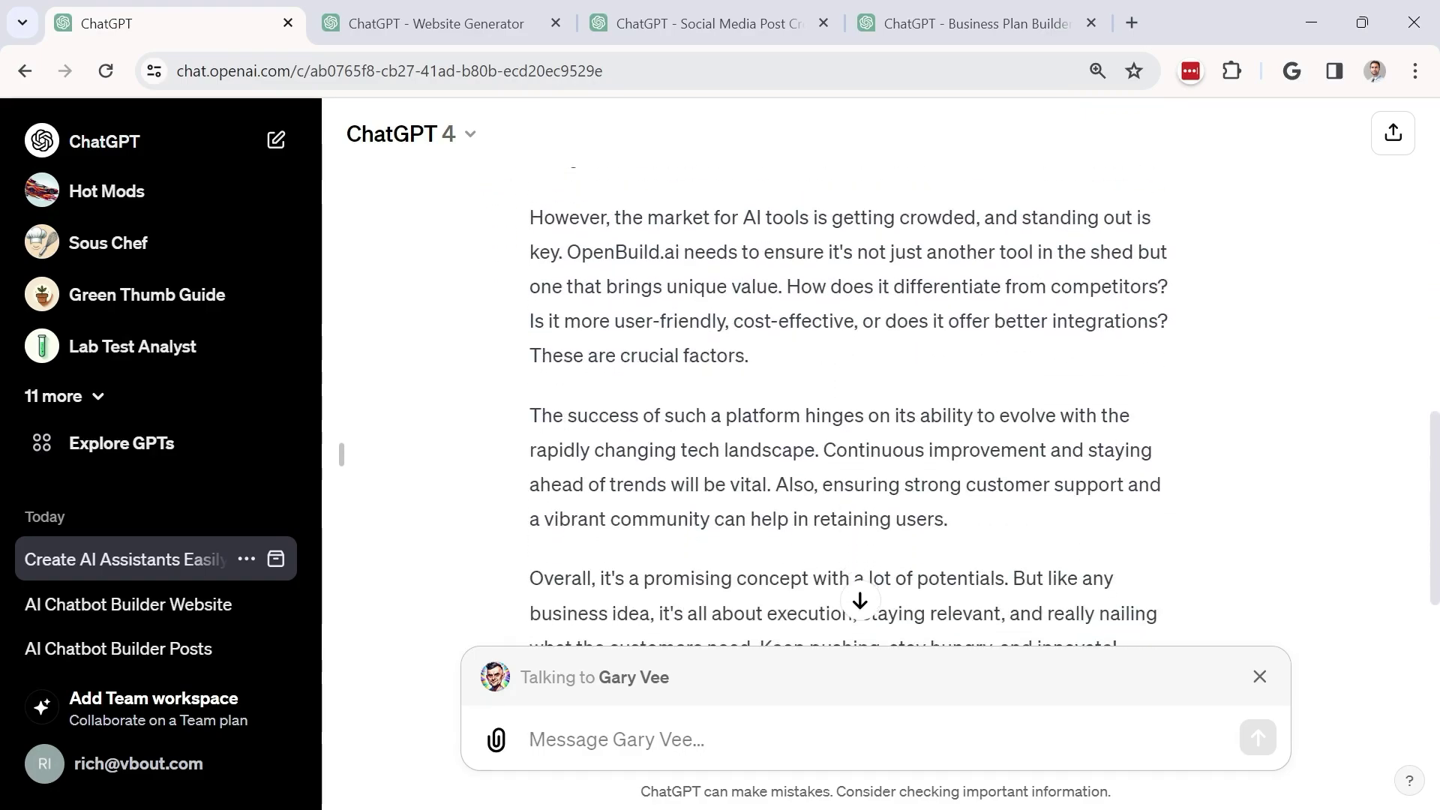
{"action": "scroll", "coordinate": [758, 457], "scroll_direction": "down", "scroll_amount": 2}
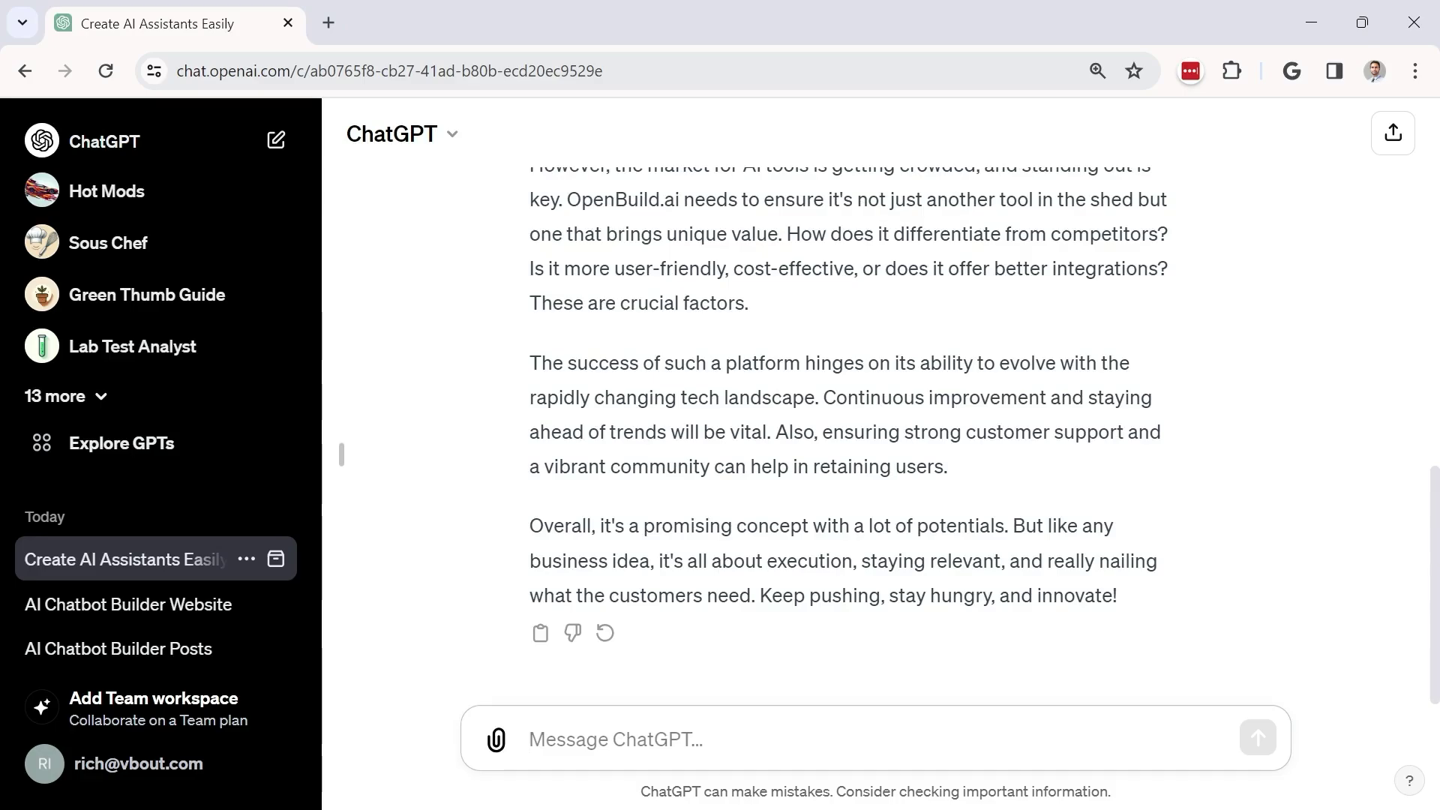
{"action": "type", "text": "@"}
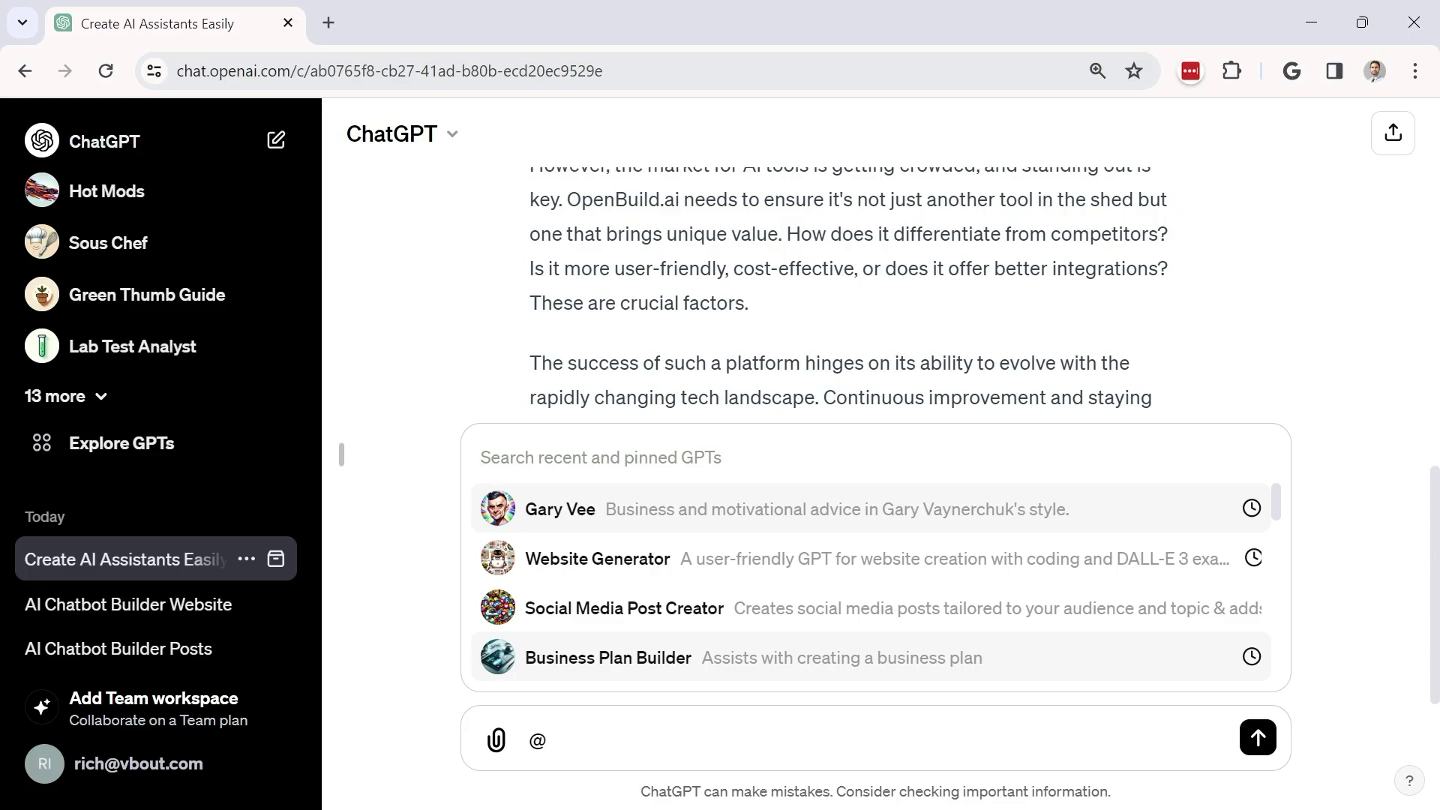
- Ask Business Plan Builder to create an OpenBuild.ai business plan and review its ten-section outline
{"action": "key", "text": "Return"}
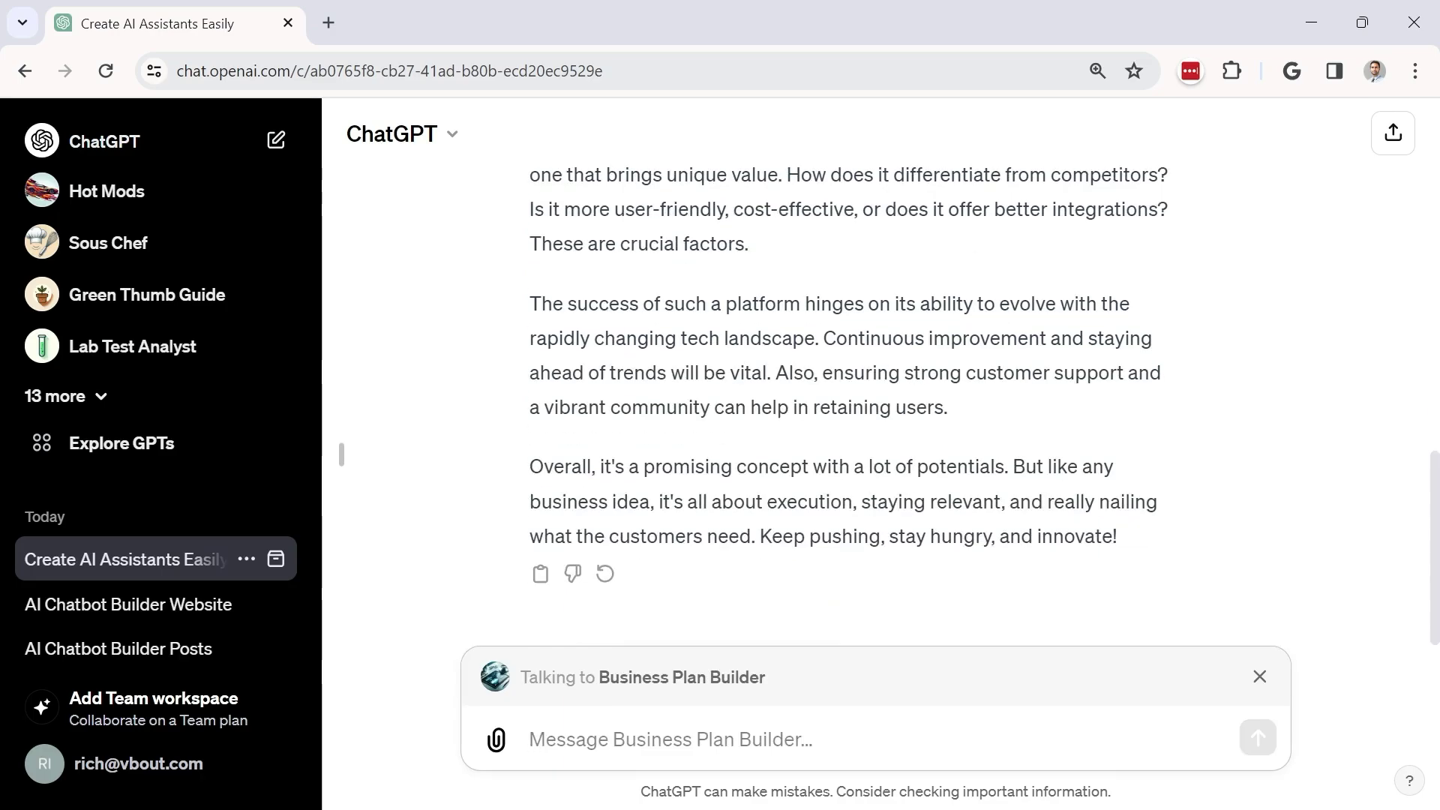
{"action": "type", "text": "Please create me"}
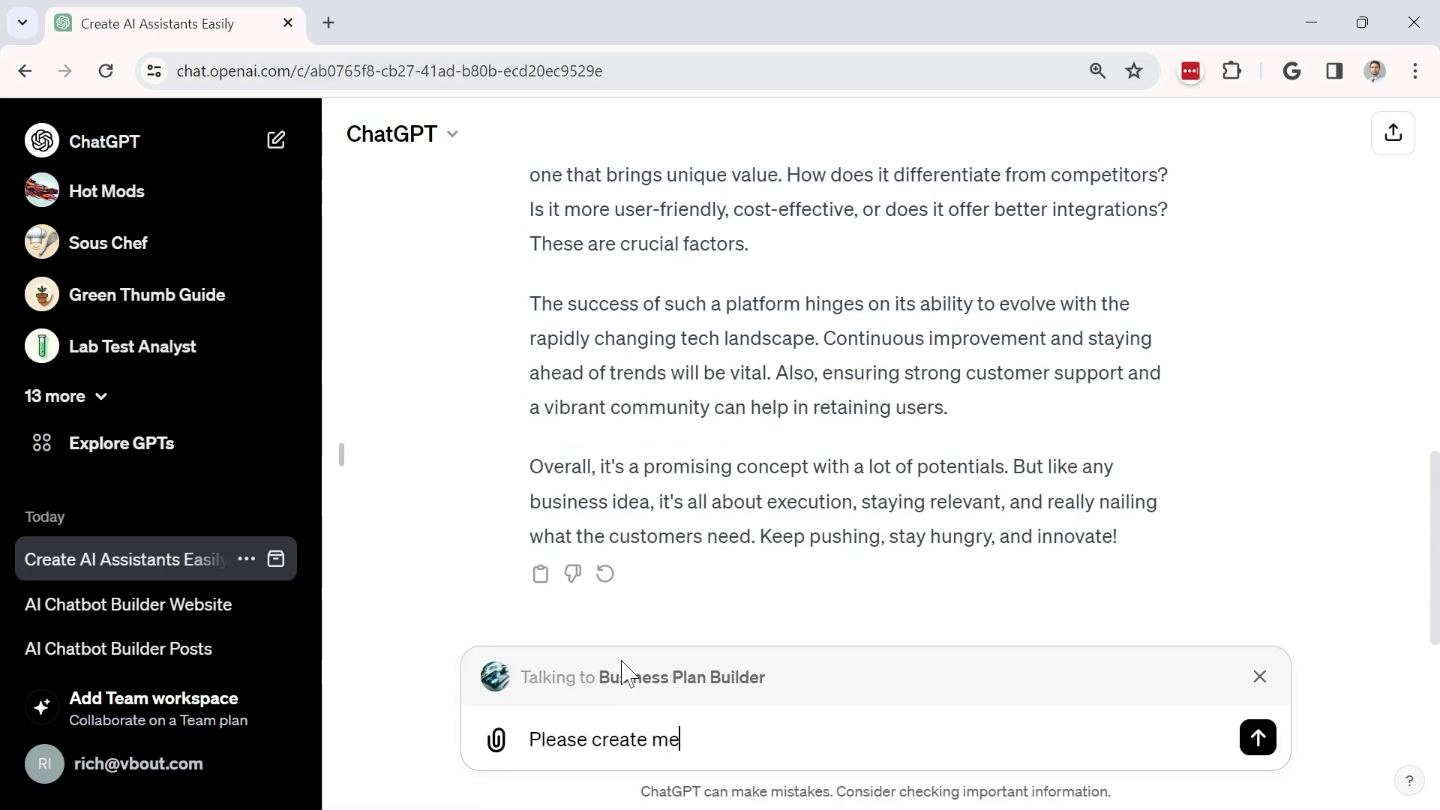
{"action": "type", "text": " abu"}
{"action": "key", "text": "BackSpace"}
{"action": "key", "text": "BackSpace"}
{"action": "type", "text": "b"}
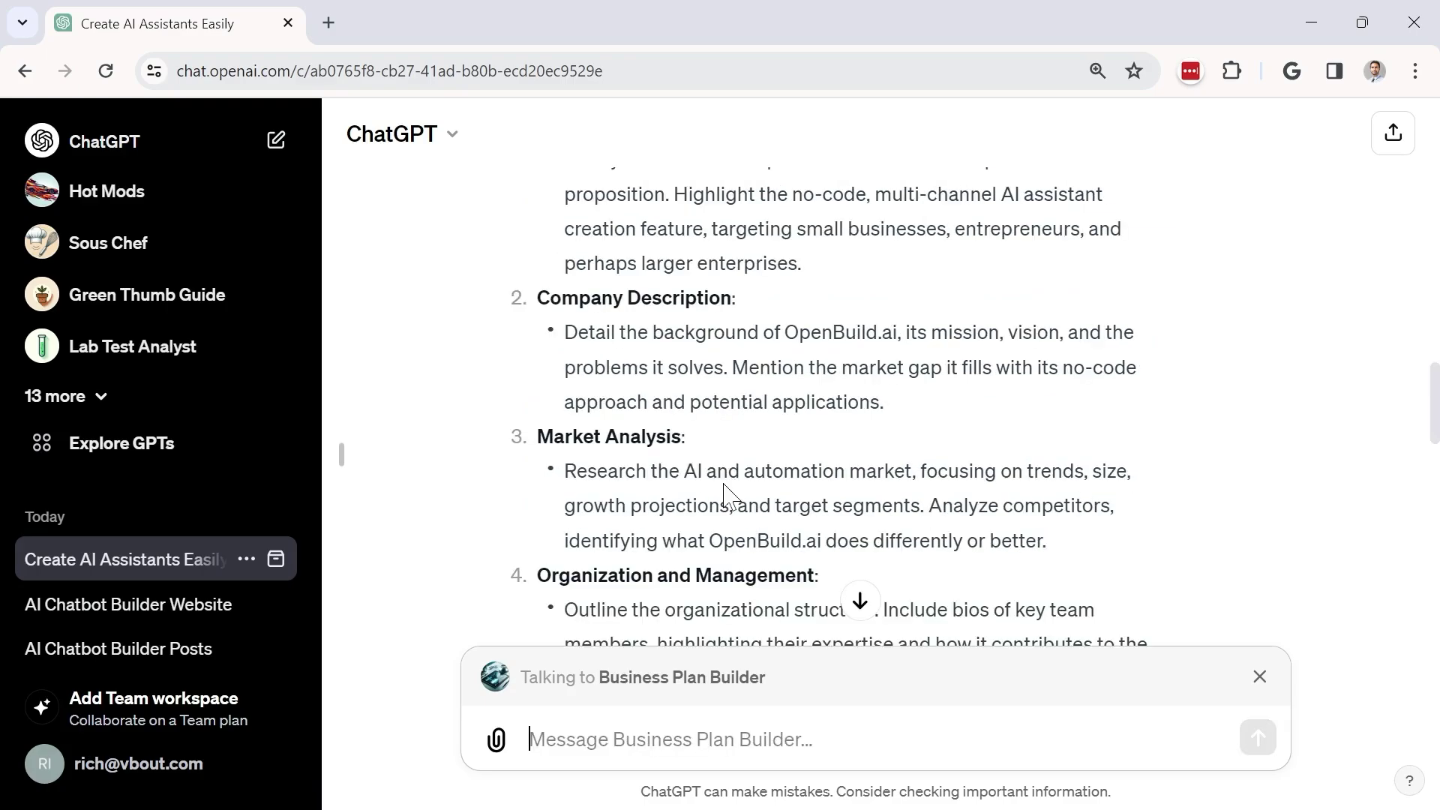
{"action": "scroll", "coordinate": [724, 495], "scroll_direction": "up", "scroll_amount": 7}
{"action": "scroll", "coordinate": [724, 495], "scroll_direction": "down", "scroll_amount": 3}
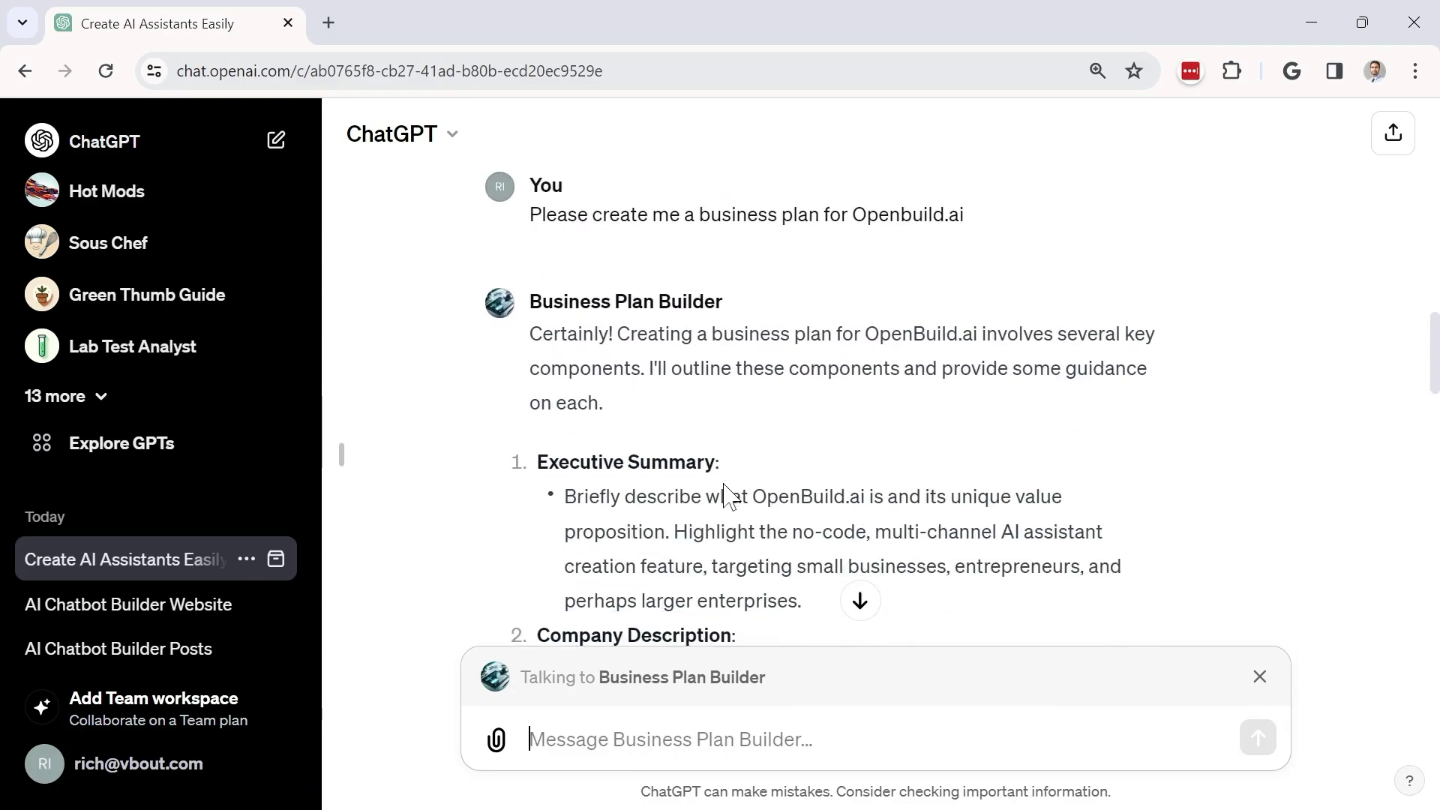
{"action": "scroll", "coordinate": [727, 495], "scroll_direction": "down", "scroll_amount": 2}
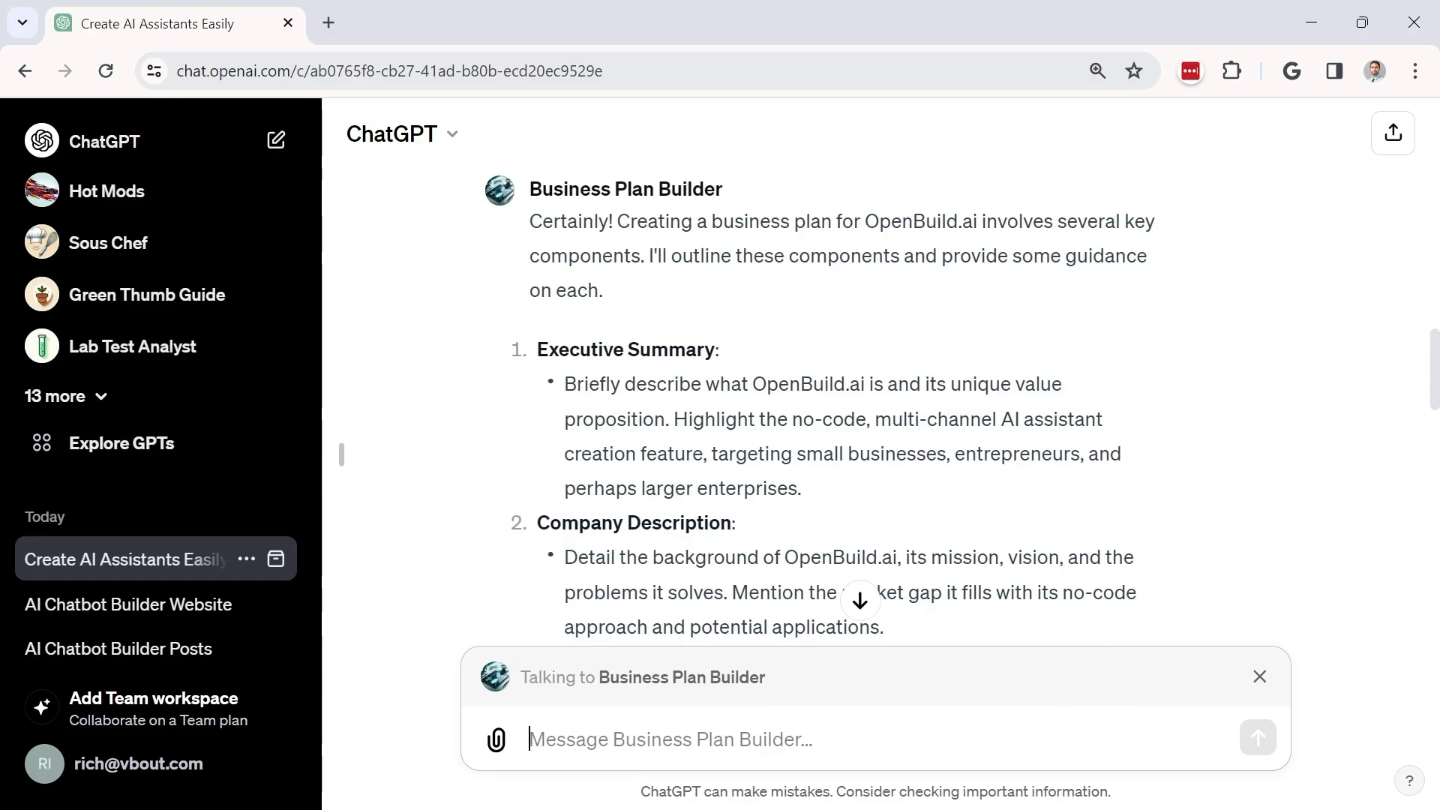
{"action": "scroll", "coordinate": [825, 420], "scroll_direction": "down", "scroll_amount": 2}
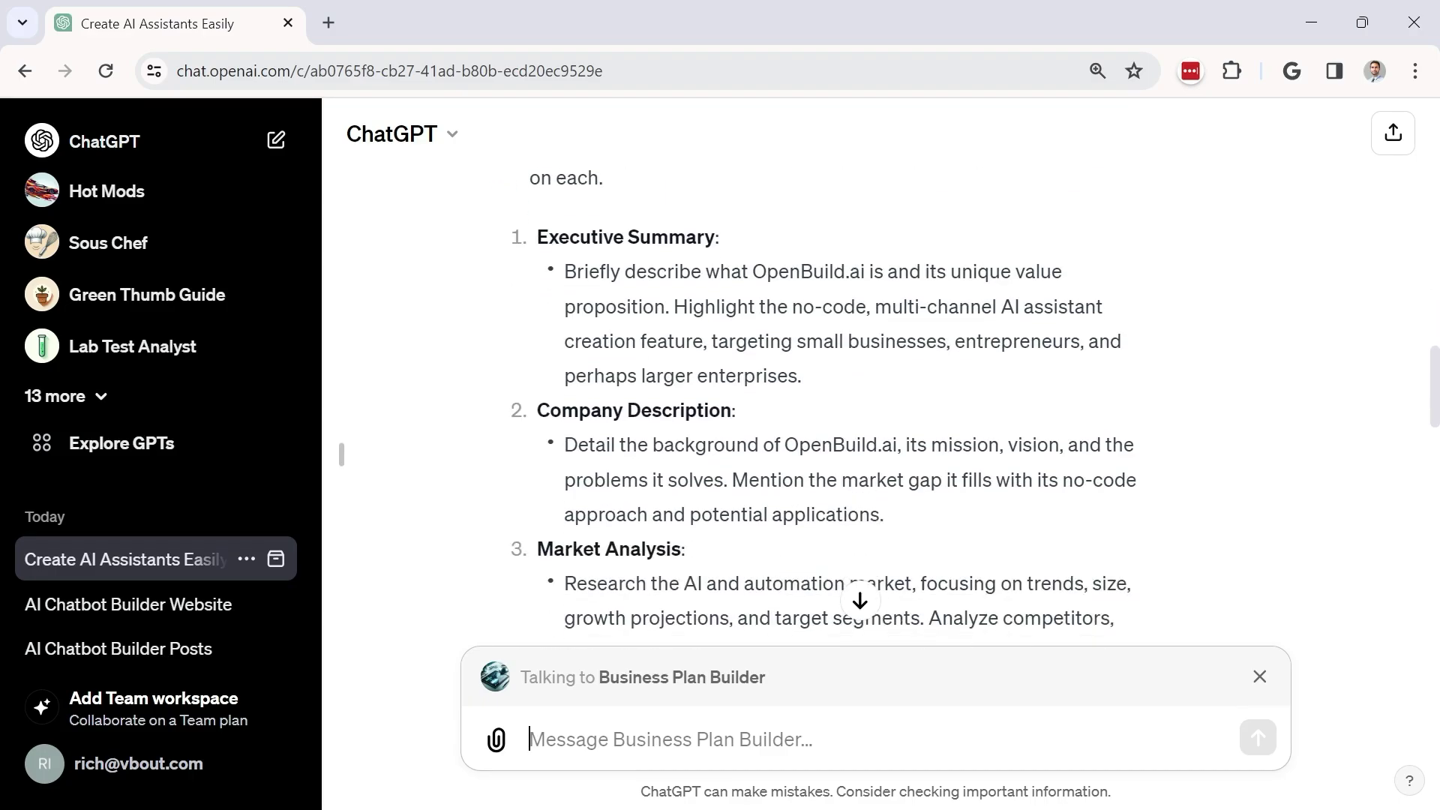
{"action": "scroll", "coordinate": [825, 420], "scroll_direction": "down", "scroll_amount": 5}
{"action": "scroll", "coordinate": [726, 495], "scroll_direction": "down", "scroll_amount": 8}
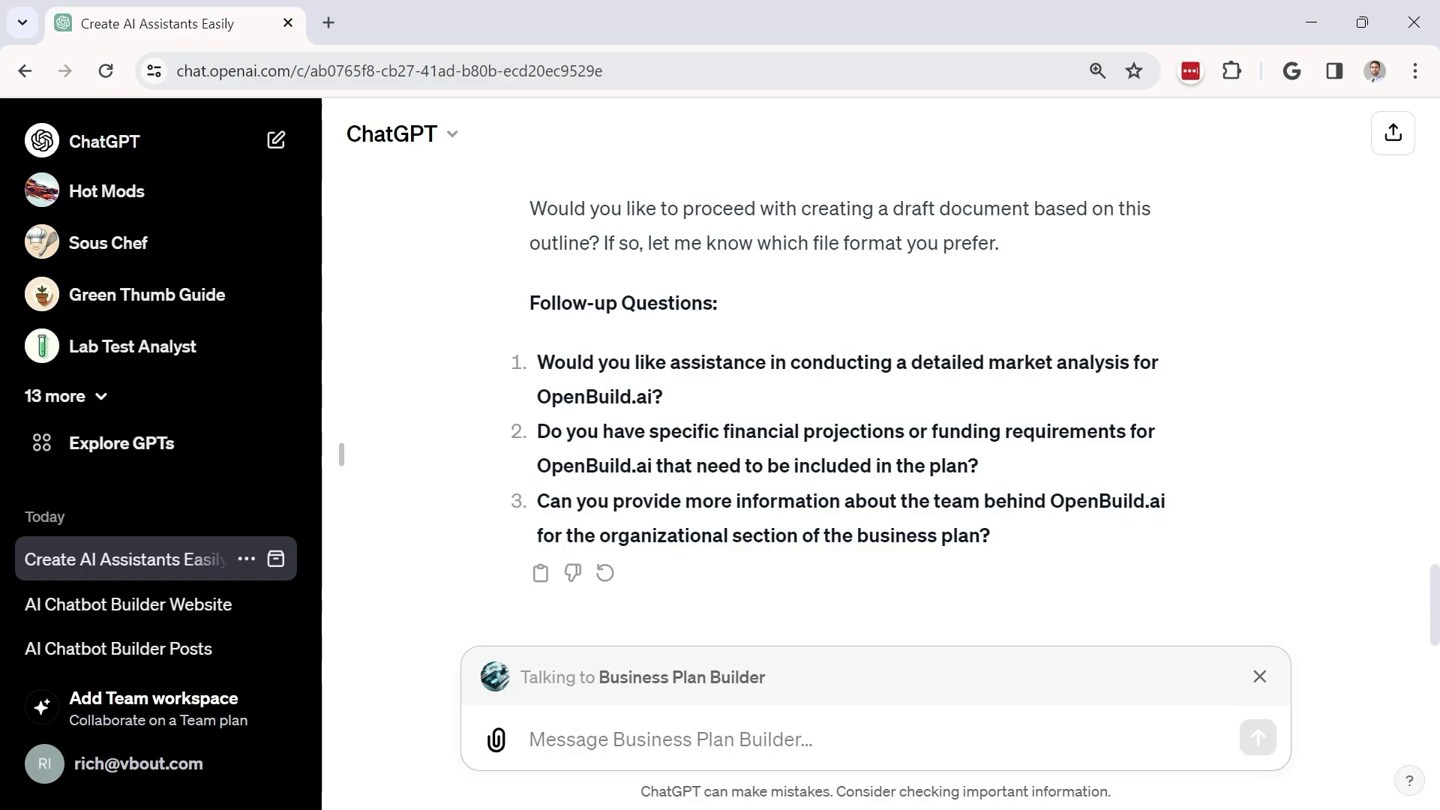
- Reply 'yes please provide a market analysis' and review the AI automation market analysis with IDC sources
{"action": "type", "text": "yes "}
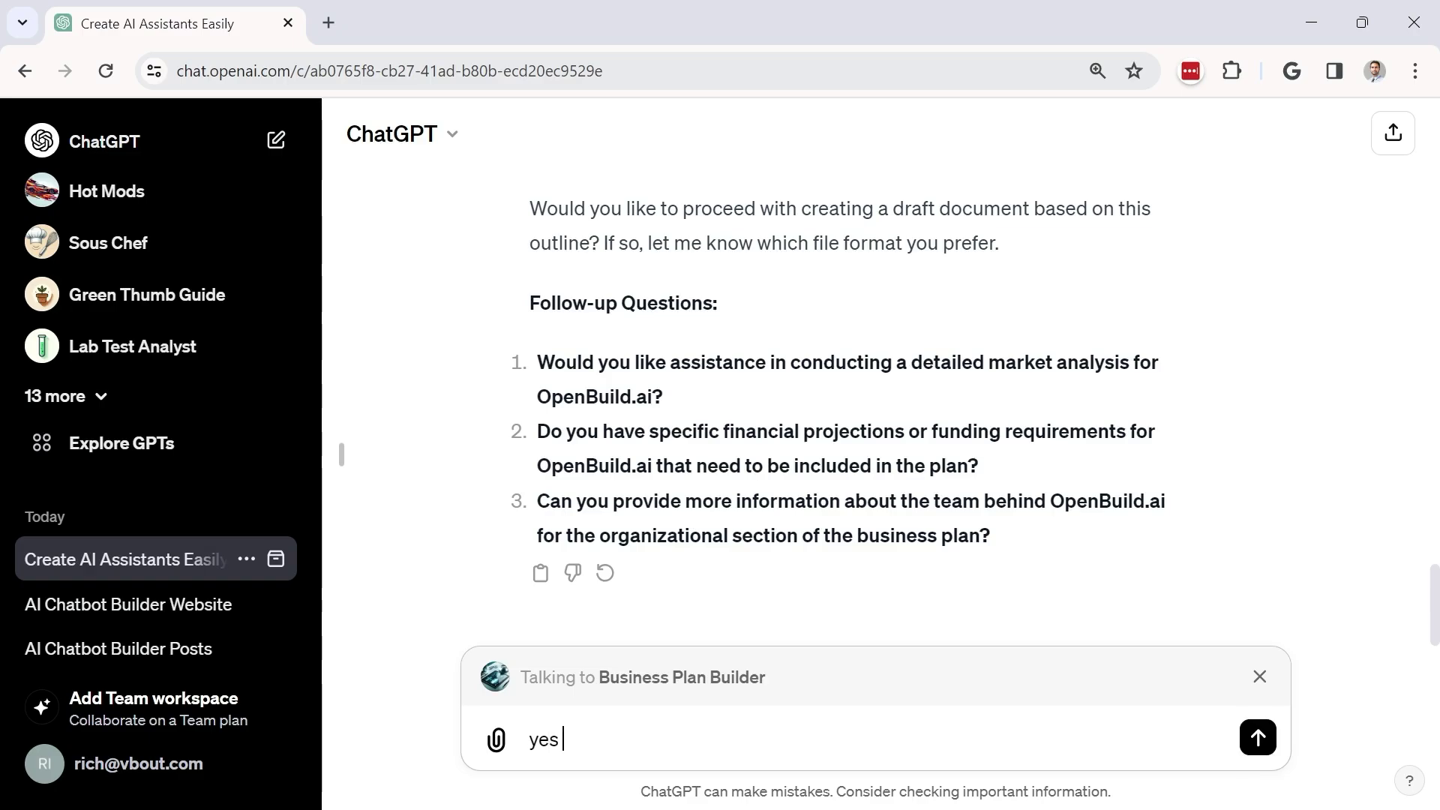
{"action": "type", "text": "please proviude"}
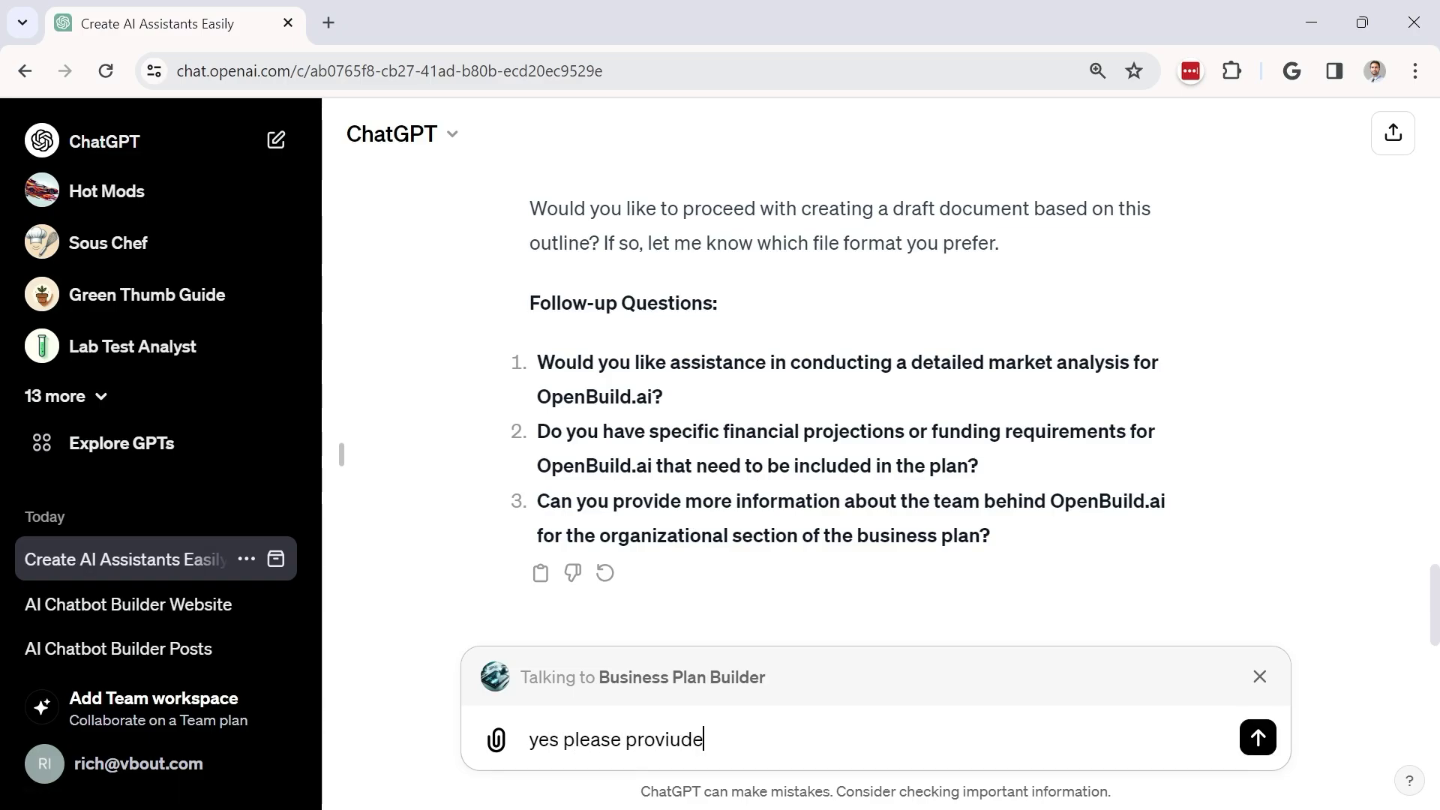
{"action": "key", "text": "BackSpace"}
{"action": "key", "text": "BackSpace"}
{"action": "key", "text": "BackSpace"}
{"action": "type", "text": "de a m"}
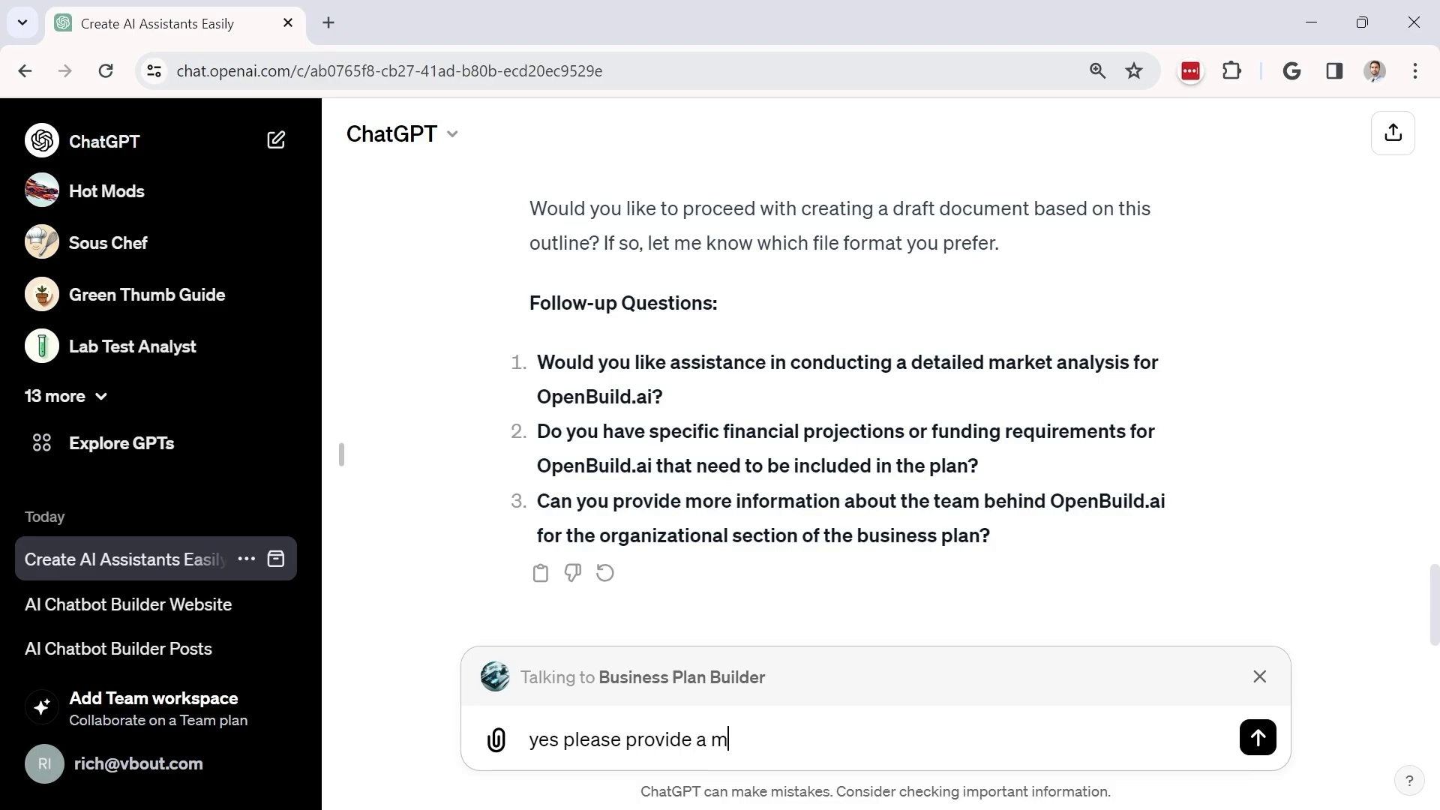
{"action": "type", "text": "arket anal"}
{"action": "key", "text": "Return"}
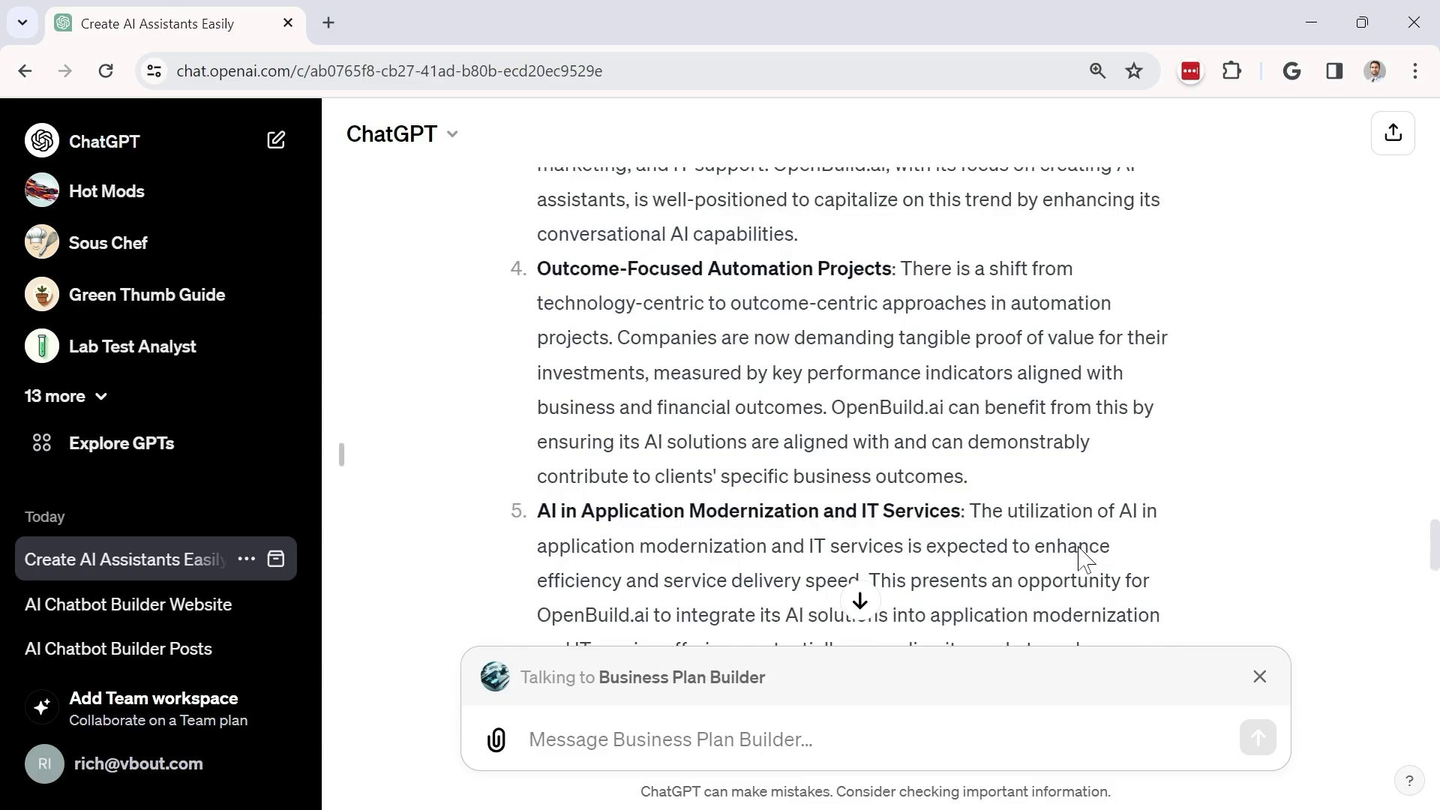
{"action": "scroll", "coordinate": [1083, 559], "scroll_direction": "up", "scroll_amount": 12}
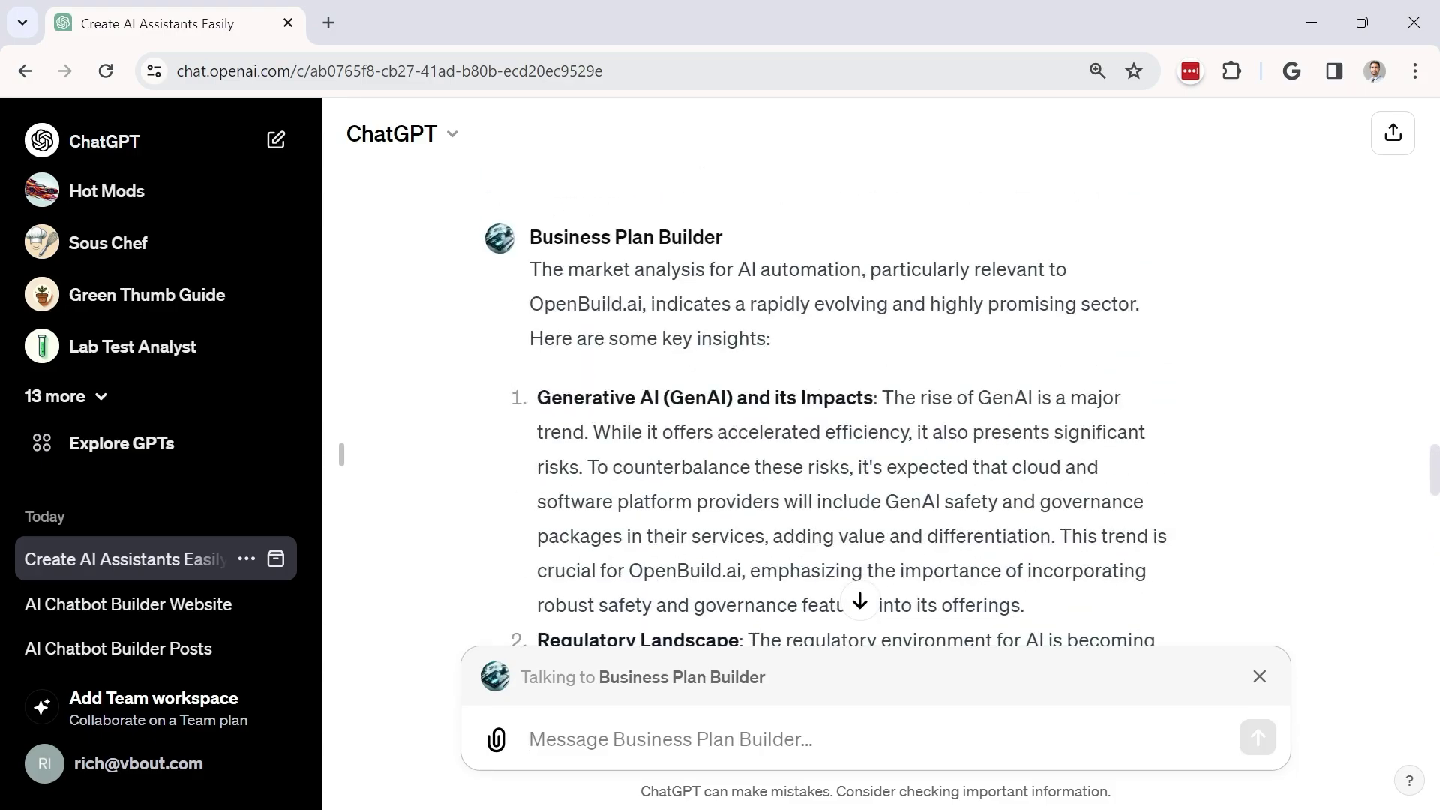
{"action": "scroll", "coordinate": [1083, 559], "scroll_direction": "down", "scroll_amount": 15}
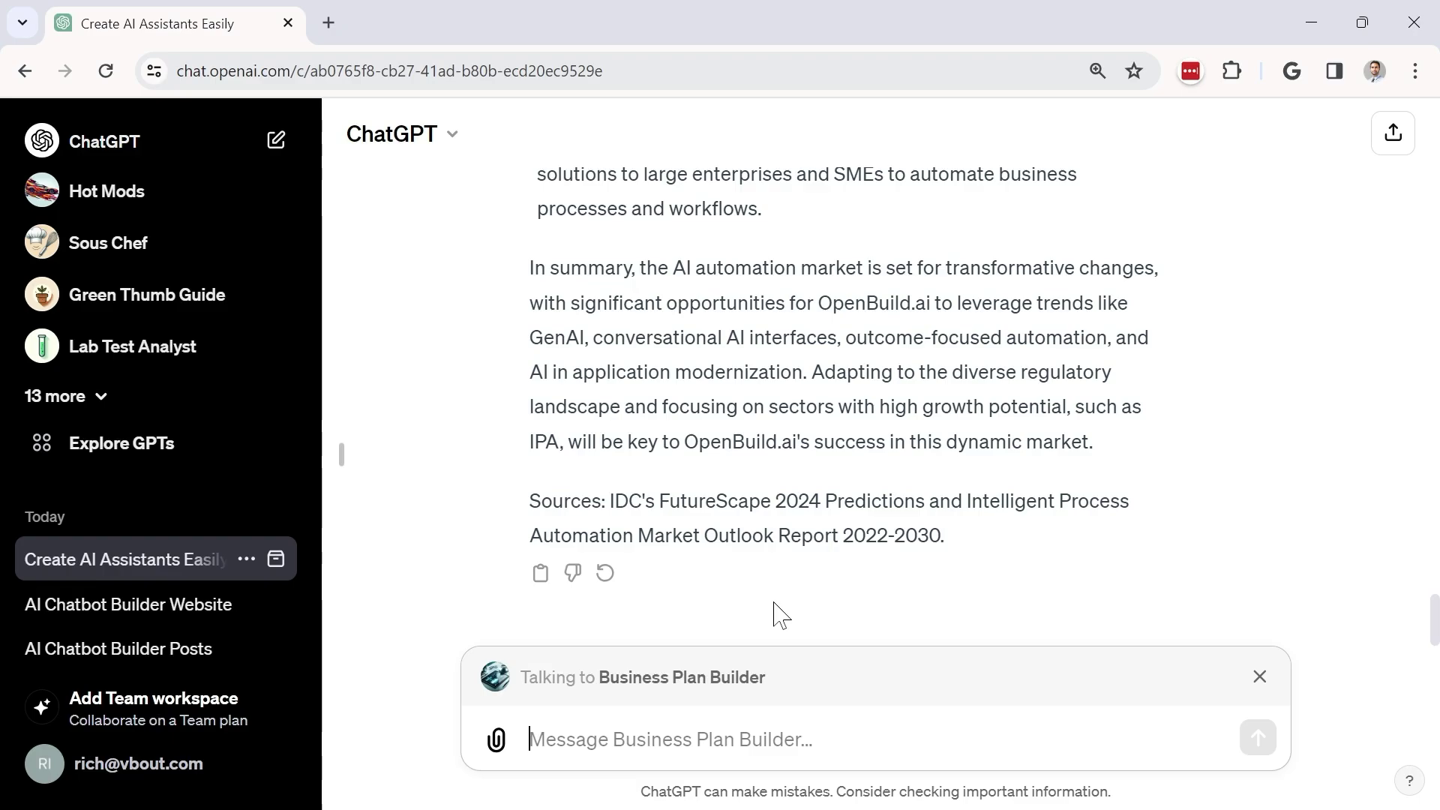
- Switch to Website Generator and ask 'can you create a website for openbuild.ai', reviewing the 12-section plan
{"action": "left_click", "coordinate": [1259, 677]}
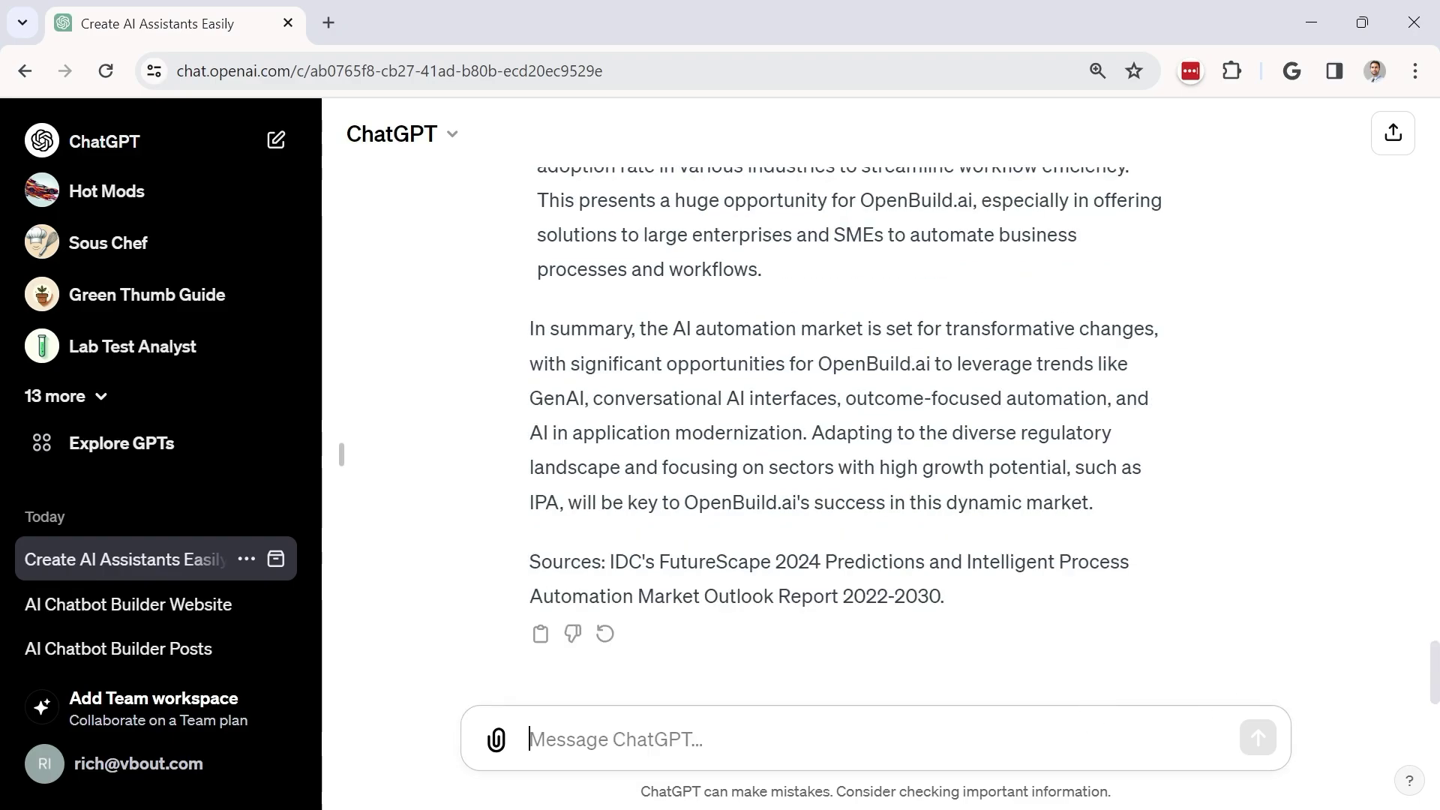
{"action": "type", "text": "@bu"}
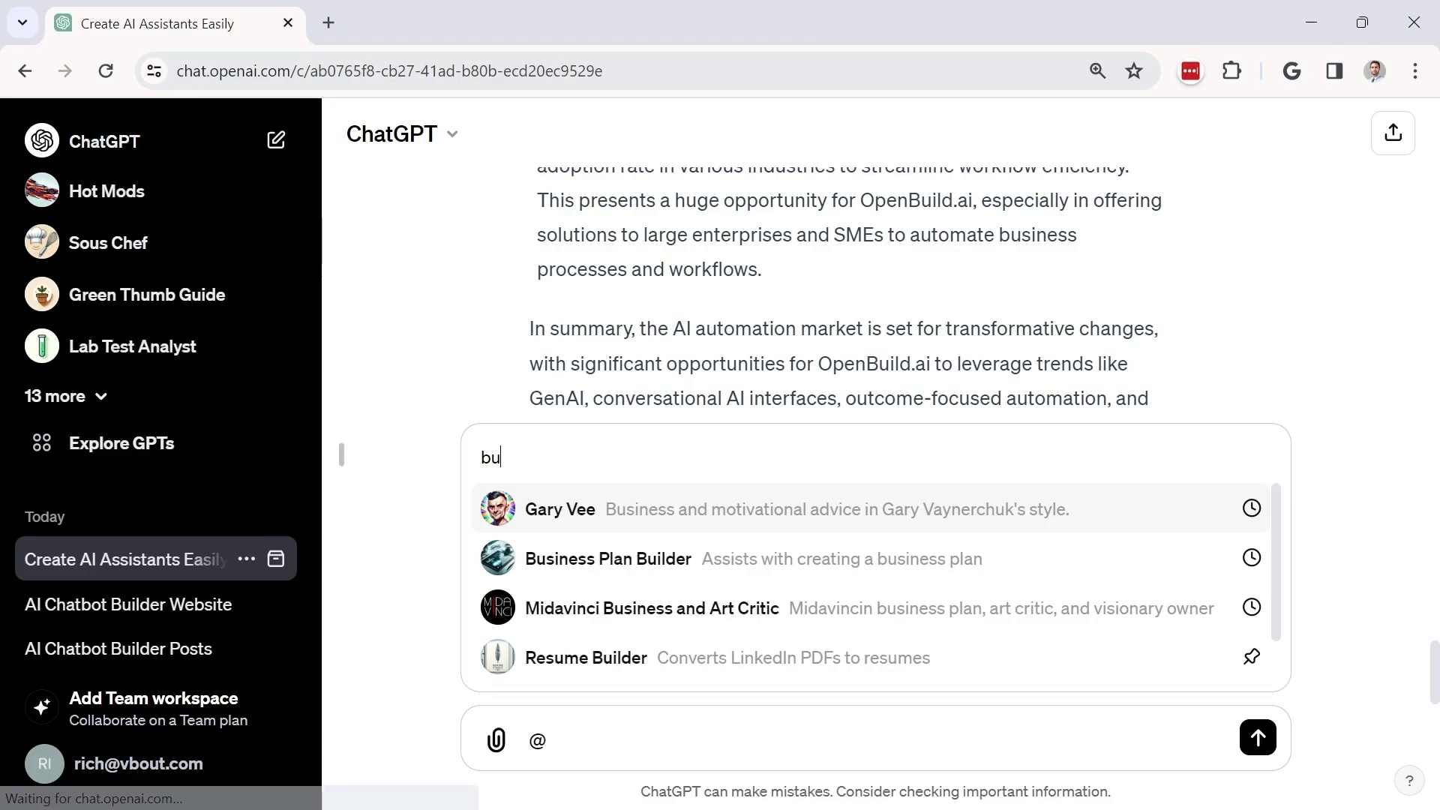
{"action": "key", "text": "BackSpace"}
{"action": "key", "text": "BackSpace"}
{"action": "type", "text": "we"}
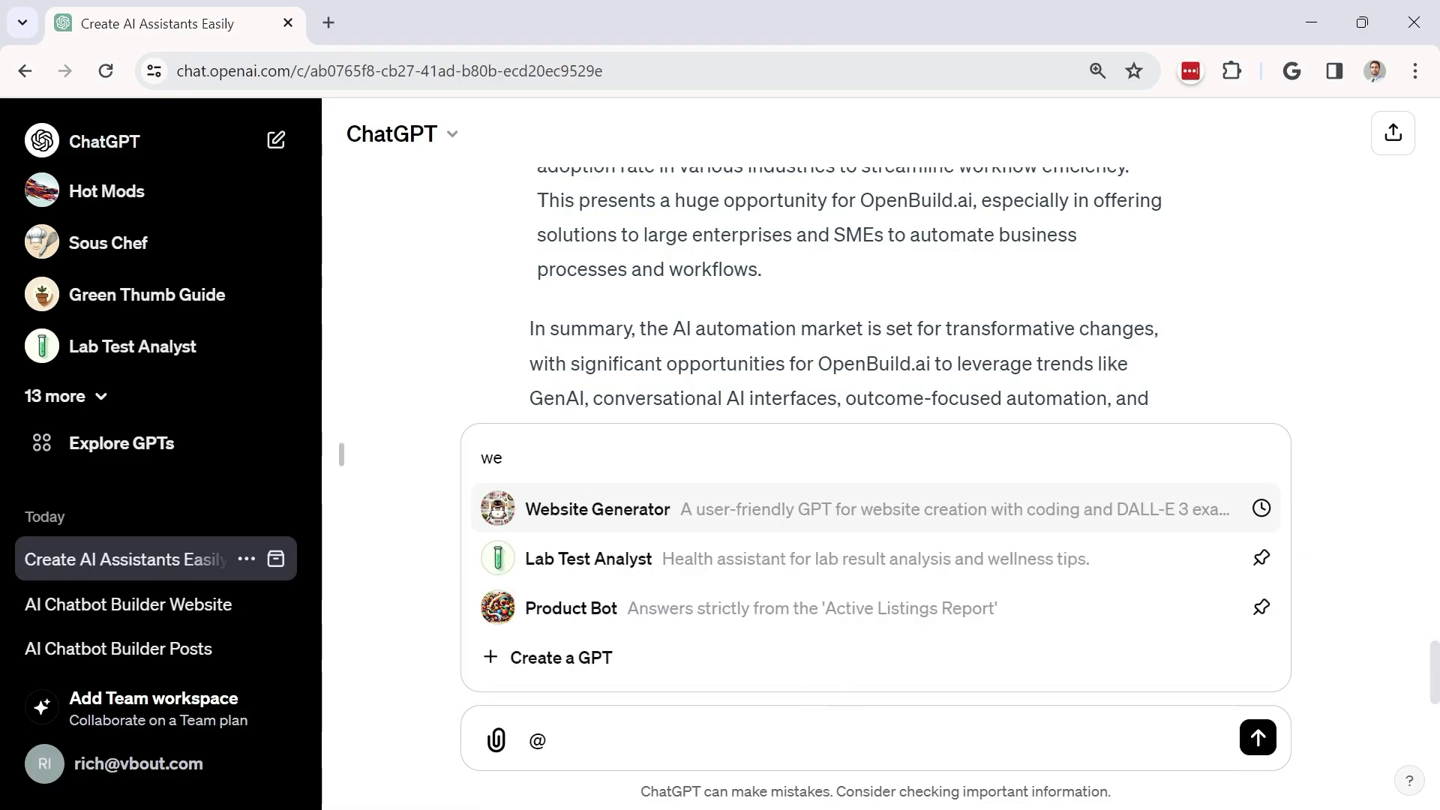
{"action": "key", "text": "Return"}
{"action": "type", "text": "c"}
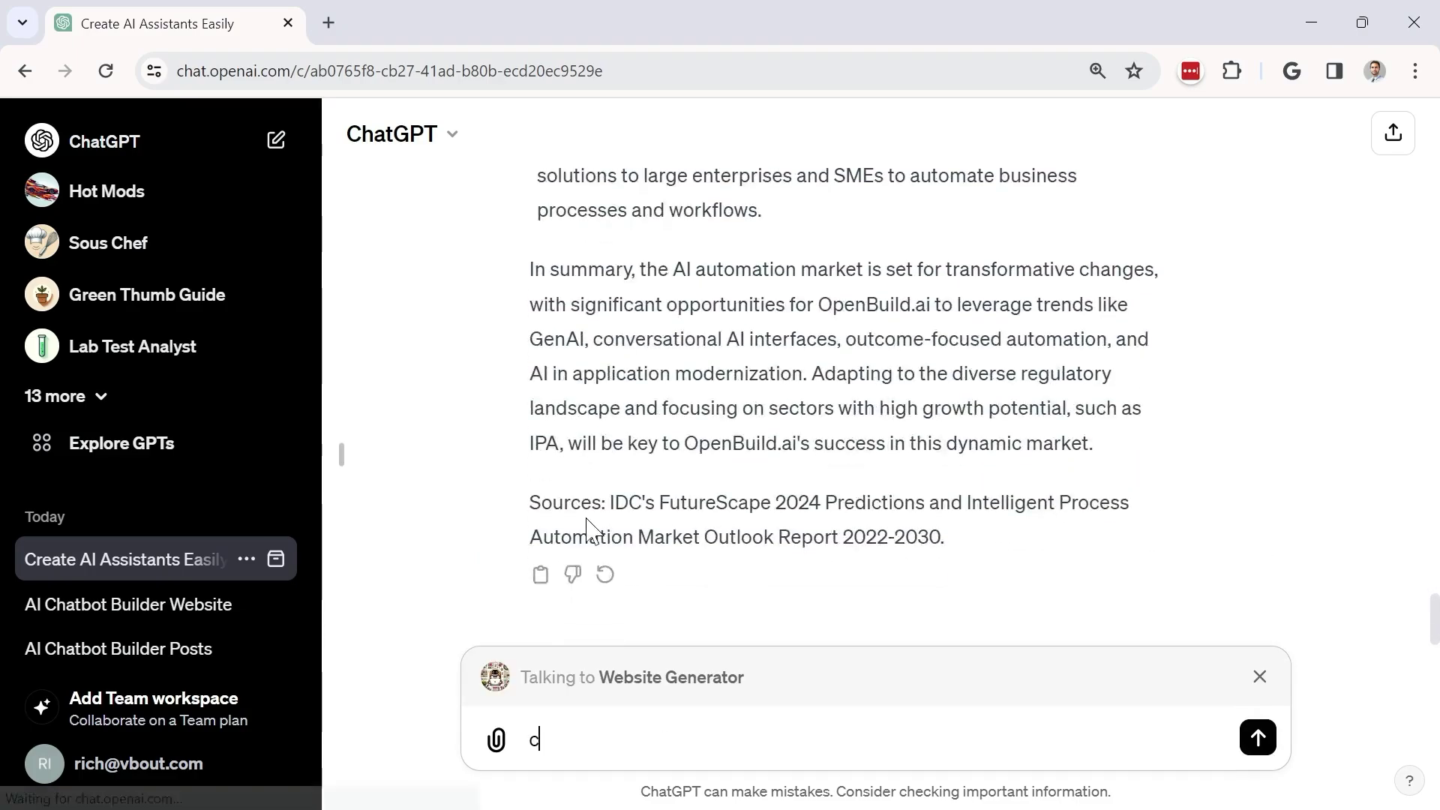
{"action": "type", "text": "an you create a websi"}
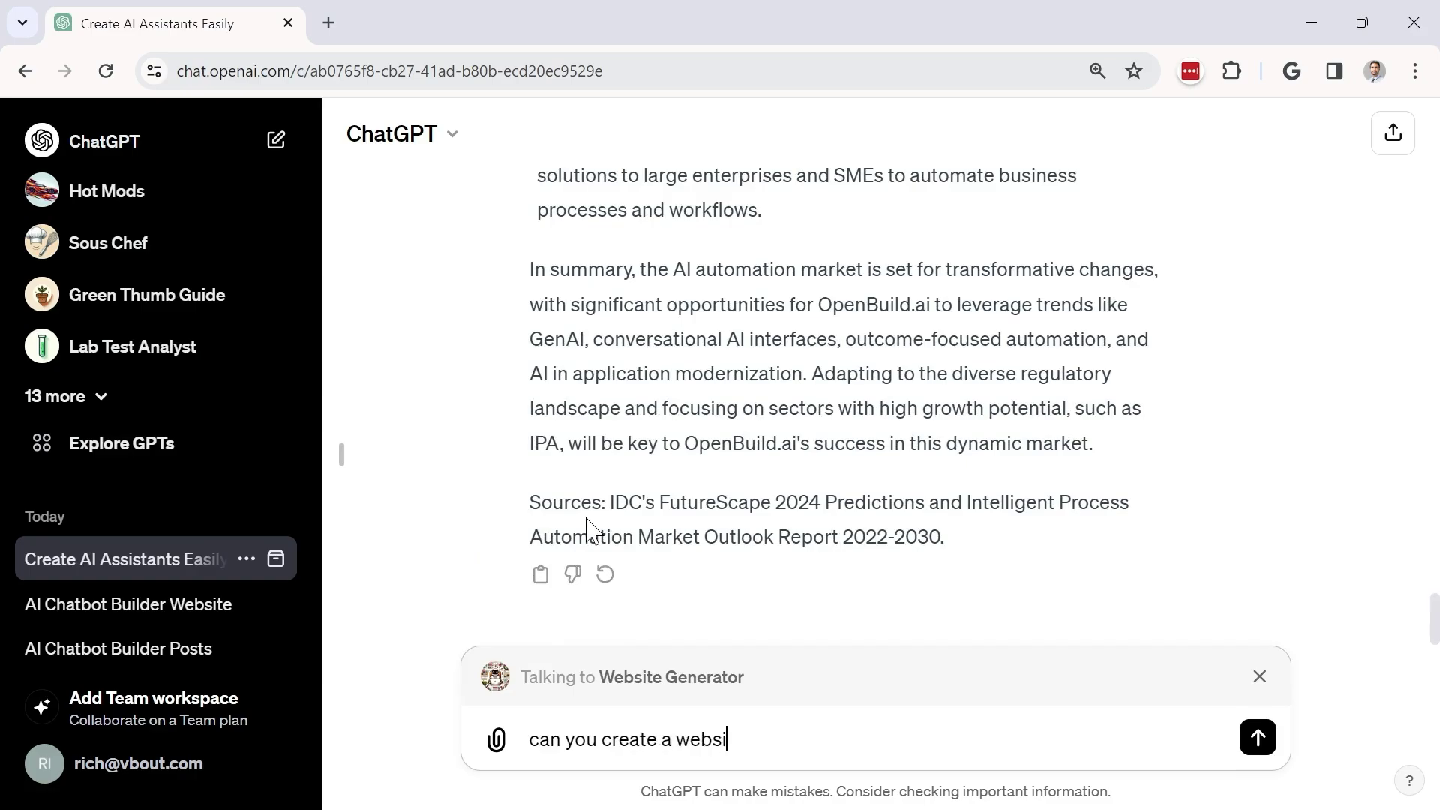
{"action": "type", "text": "te for openbuild.ai"}
{"action": "key", "text": "Return"}
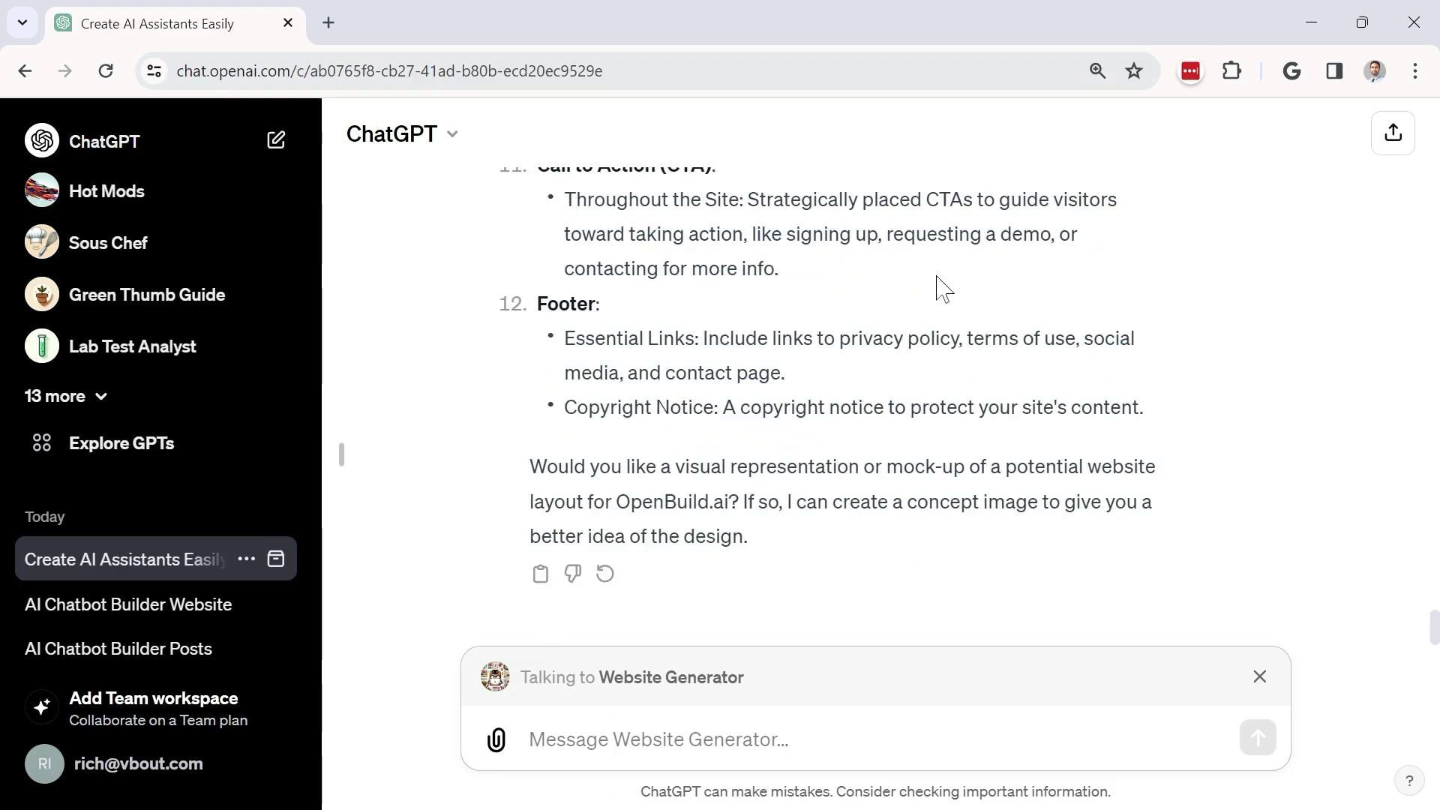
{"action": "scroll", "coordinate": [939, 290], "scroll_direction": "up", "scroll_amount": 8}
{"action": "scroll", "coordinate": [939, 290], "scroll_direction": "down", "scroll_amount": 8}
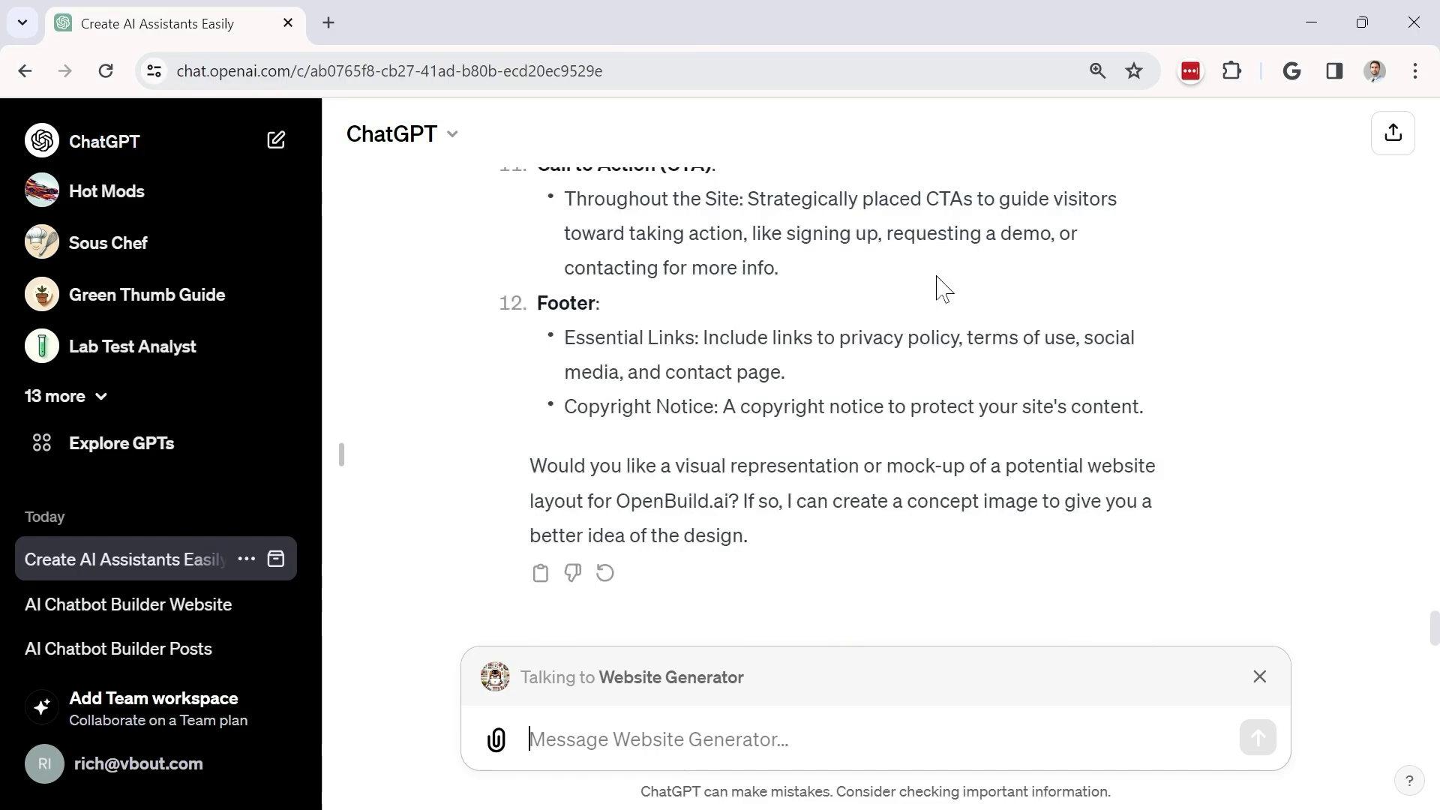
{"action": "left_click", "coordinate": [530, 740]}
- Reply 'Yes please' and review the generated OpenBuild.ai mock-up image and layout description
{"action": "type", "text": "Yes"}
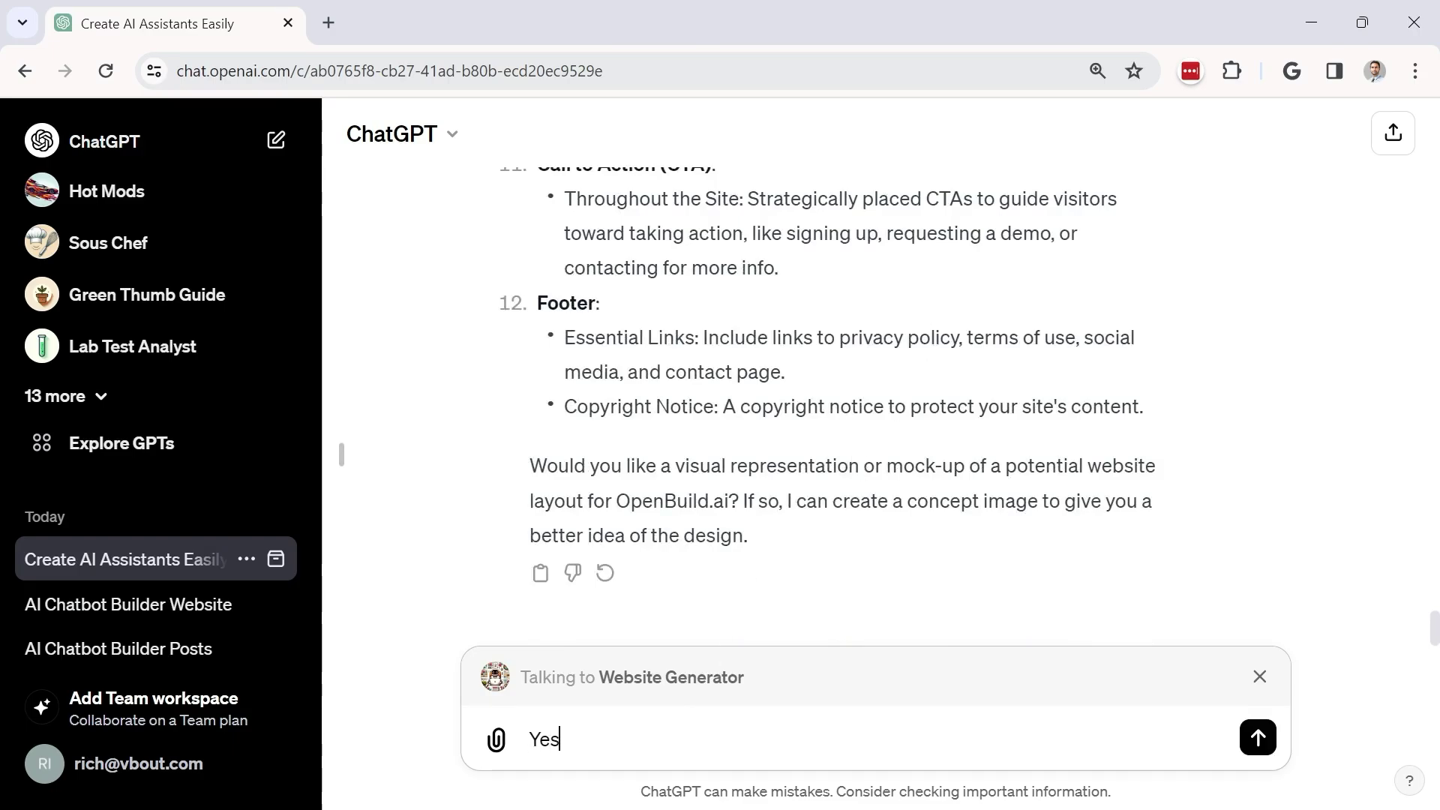
{"action": "type", "text": " please"}
{"action": "key", "text": "Return"}
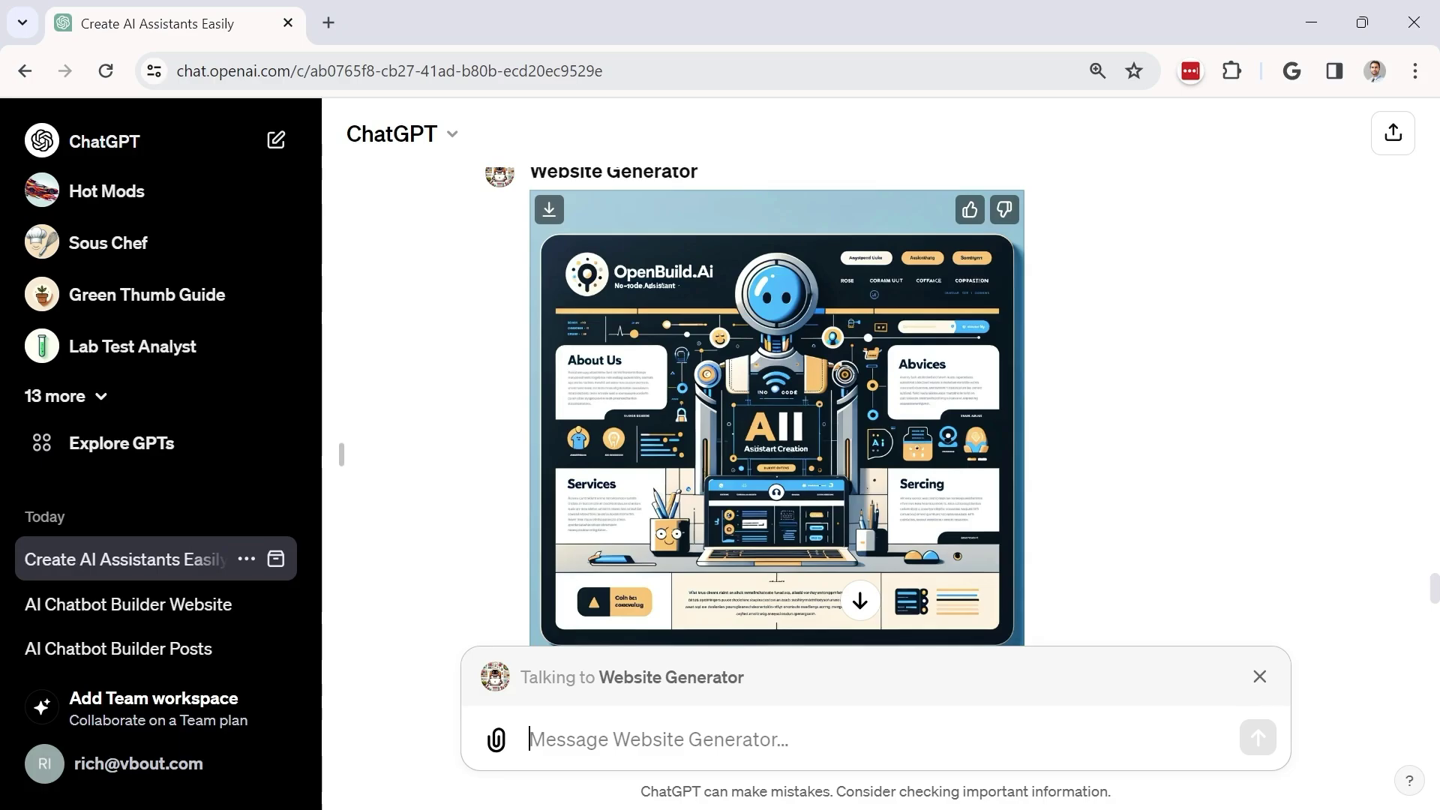
{"action": "scroll", "coordinate": [919, 296], "scroll_direction": "up", "scroll_amount": 2}
{"action": "scroll", "coordinate": [604, 315], "scroll_direction": "down", "scroll_amount": 1}
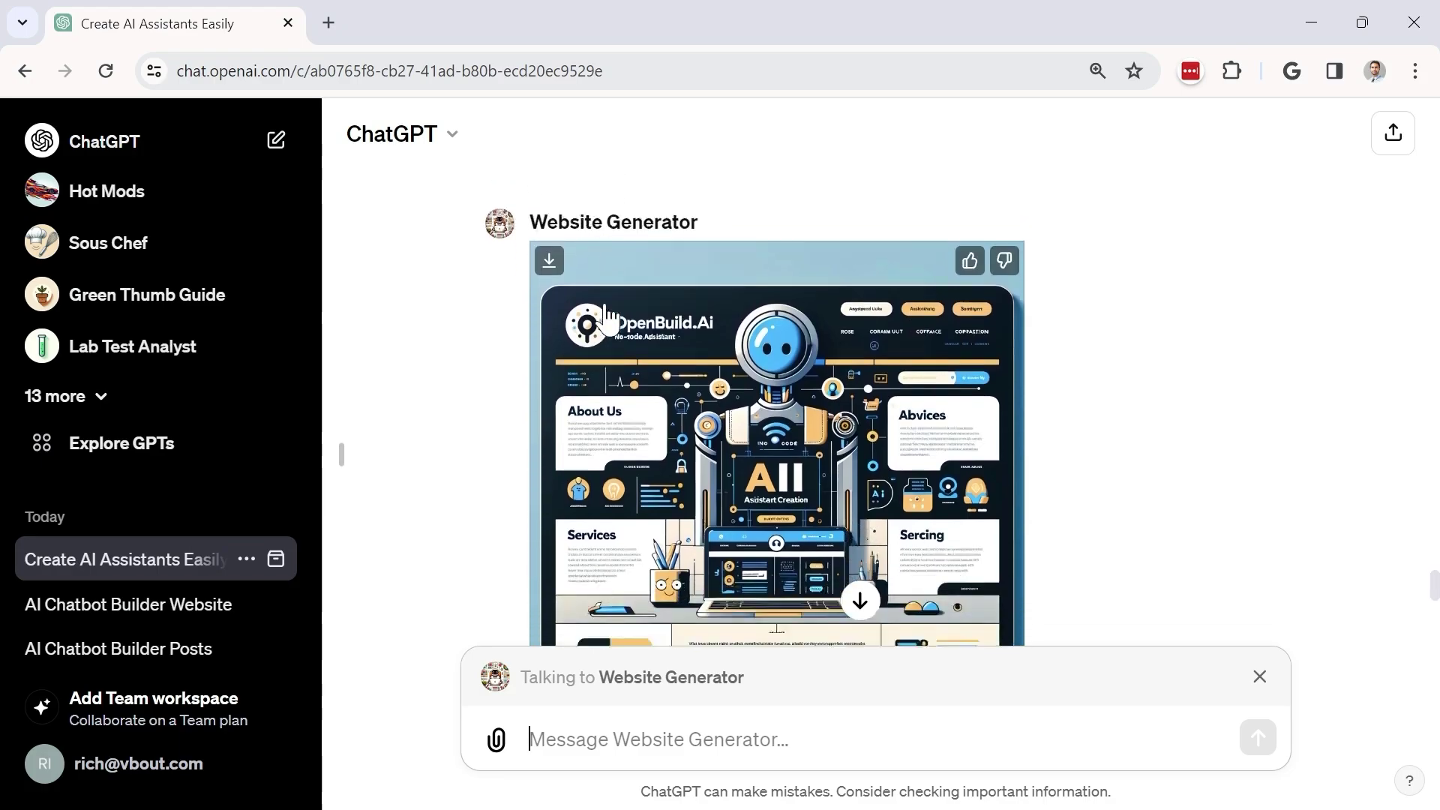
{"action": "scroll", "coordinate": [607, 319], "scroll_direction": "down", "scroll_amount": 2}
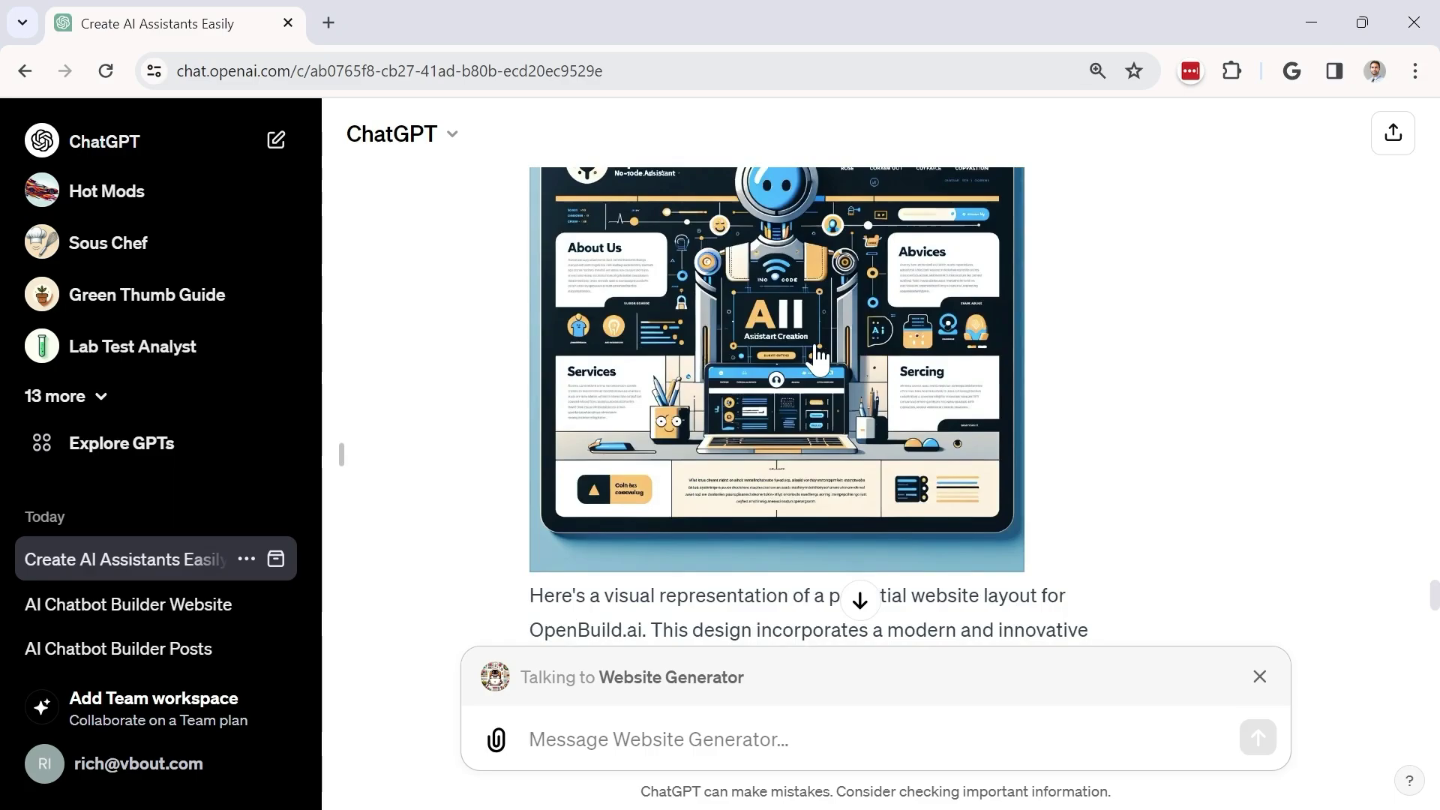
{"action": "scroll", "coordinate": [817, 359], "scroll_direction": "down", "scroll_amount": 7}
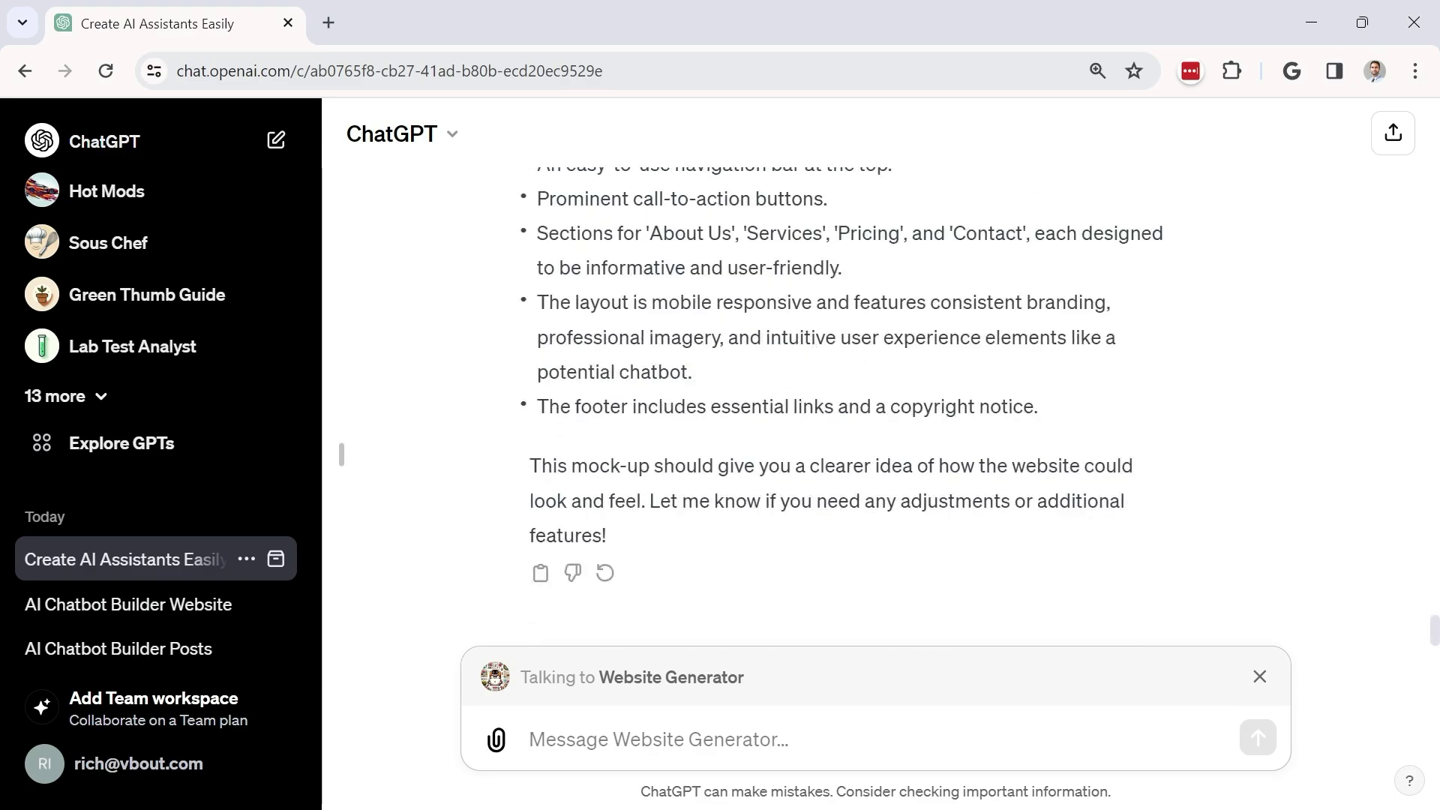
- Switch to Social Media Post Creator and request 'create 10 posts for facebook for openbuild.ai'
{"action": "left_click", "coordinate": [1259, 677]}
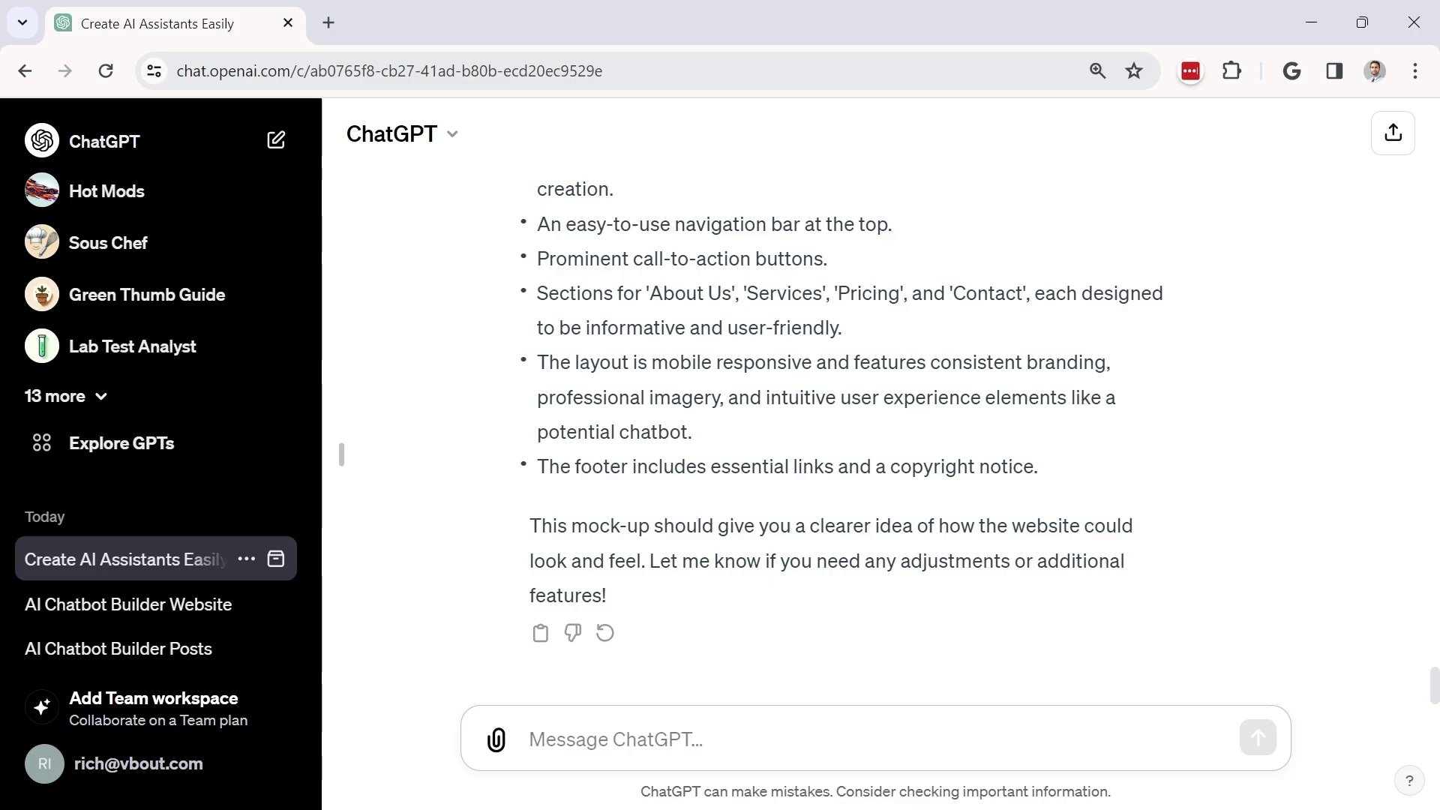
{"action": "type", "text": "@soc"}
{"action": "key", "text": "Return"}
{"action": "type", "text": "can yo"}
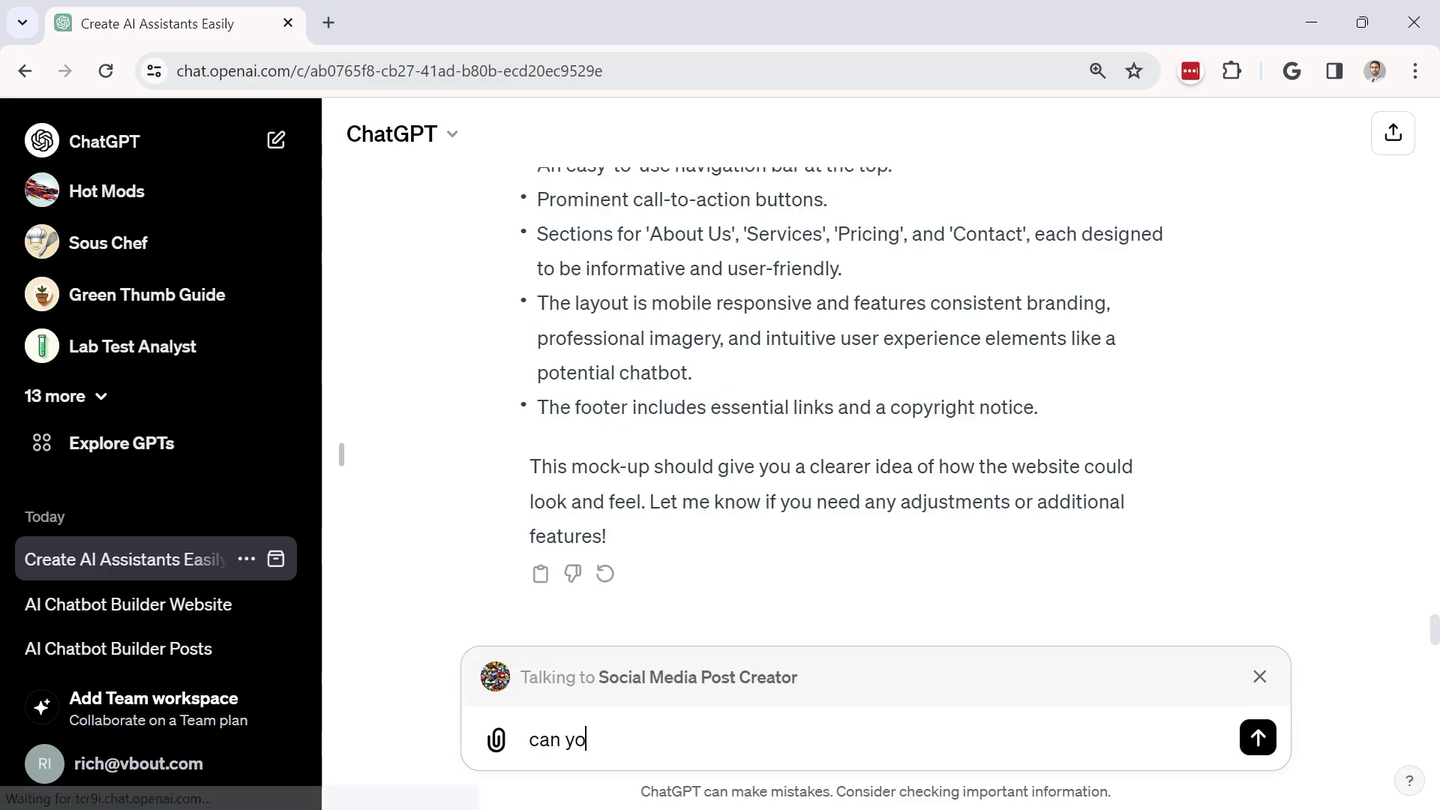
{"action": "type", "text": "u please"}
{"action": "key", "text": "BackSpace"}
{"action": "type", "text": "se create 1"}
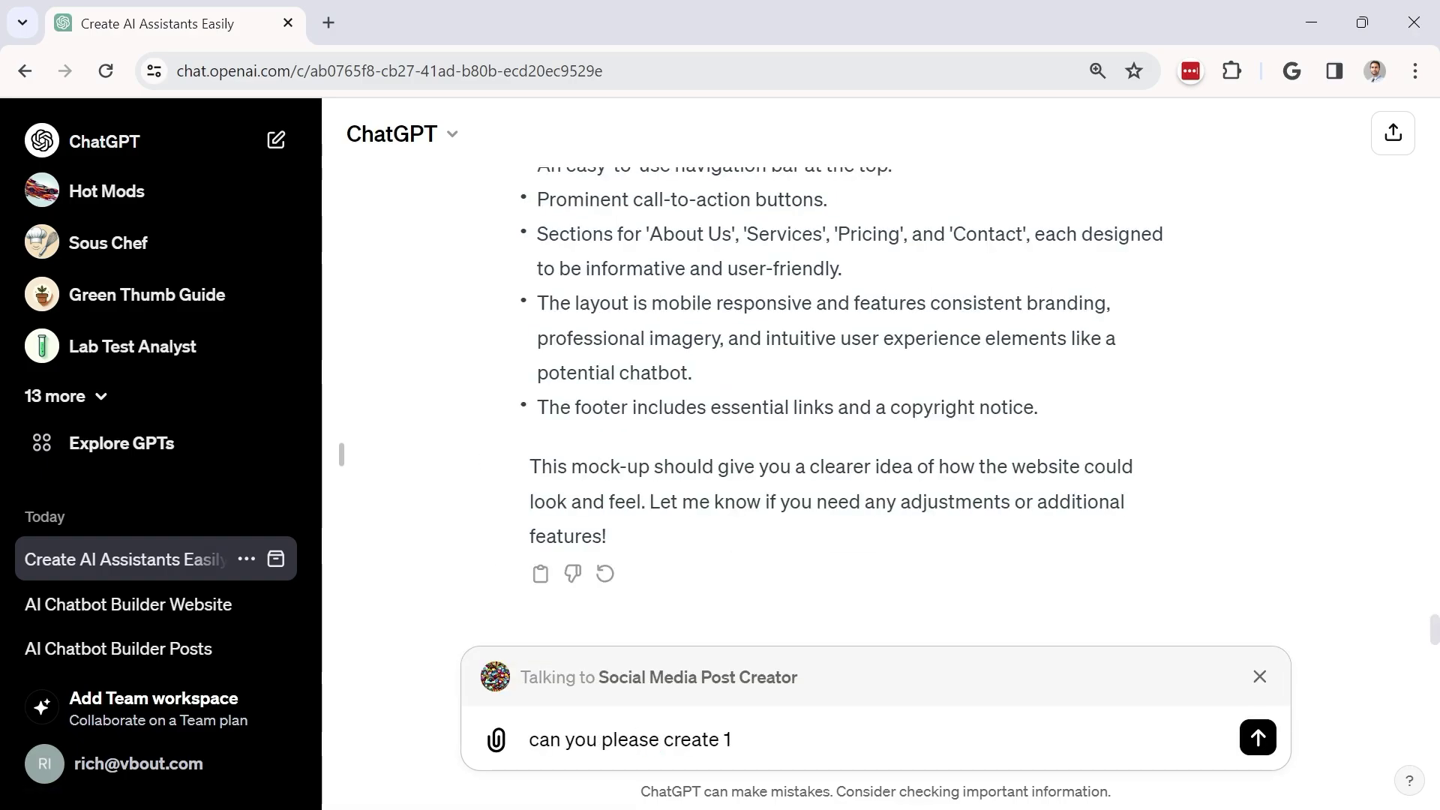
{"action": "type", "text": "0 posts for facebook for openbuild.ai"}
{"action": "key", "text": "Return"}
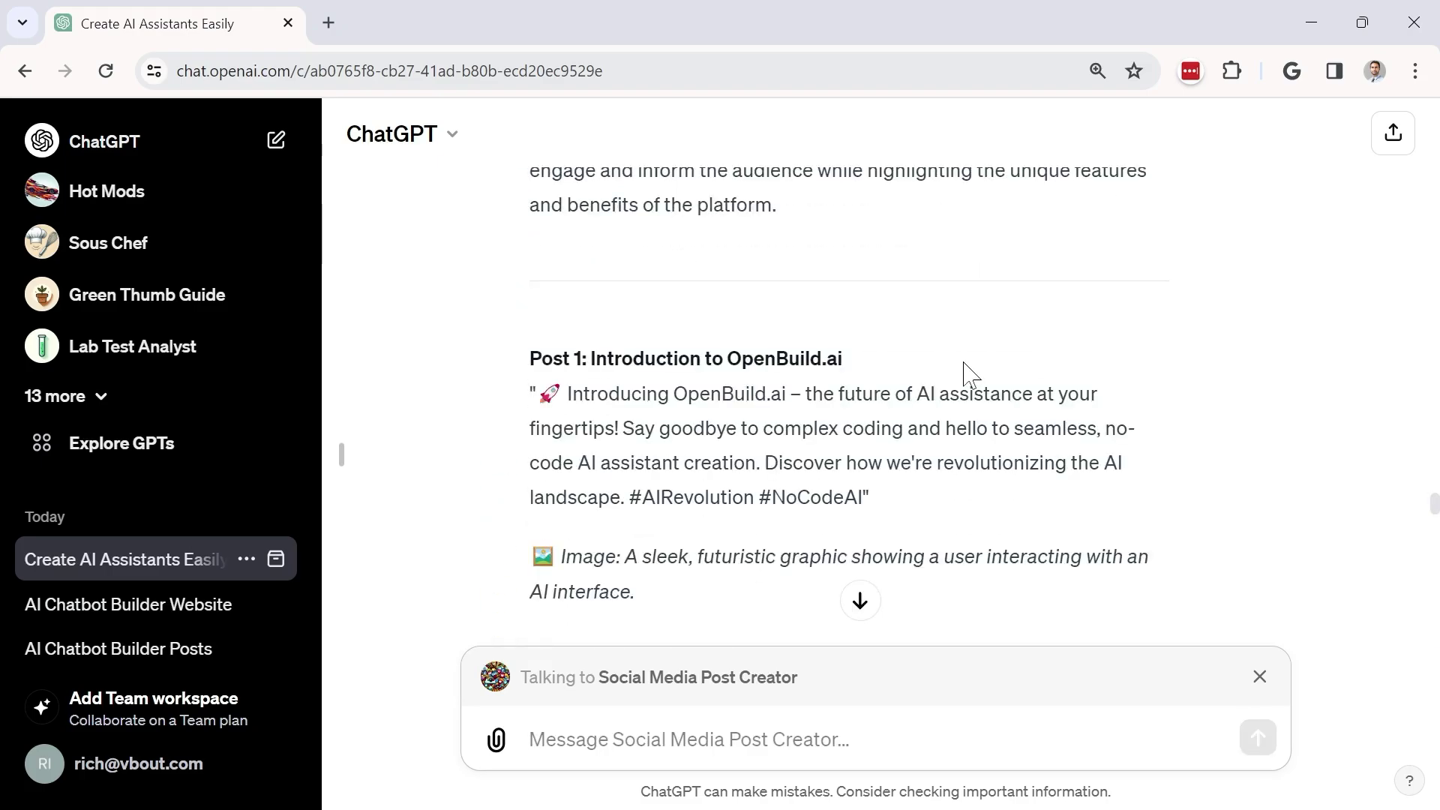
- Scroll through the numbered Facebook posts with their hashtags and image ideas
{"action": "scroll", "coordinate": [825, 428], "scroll_direction": "down", "scroll_amount": 2}
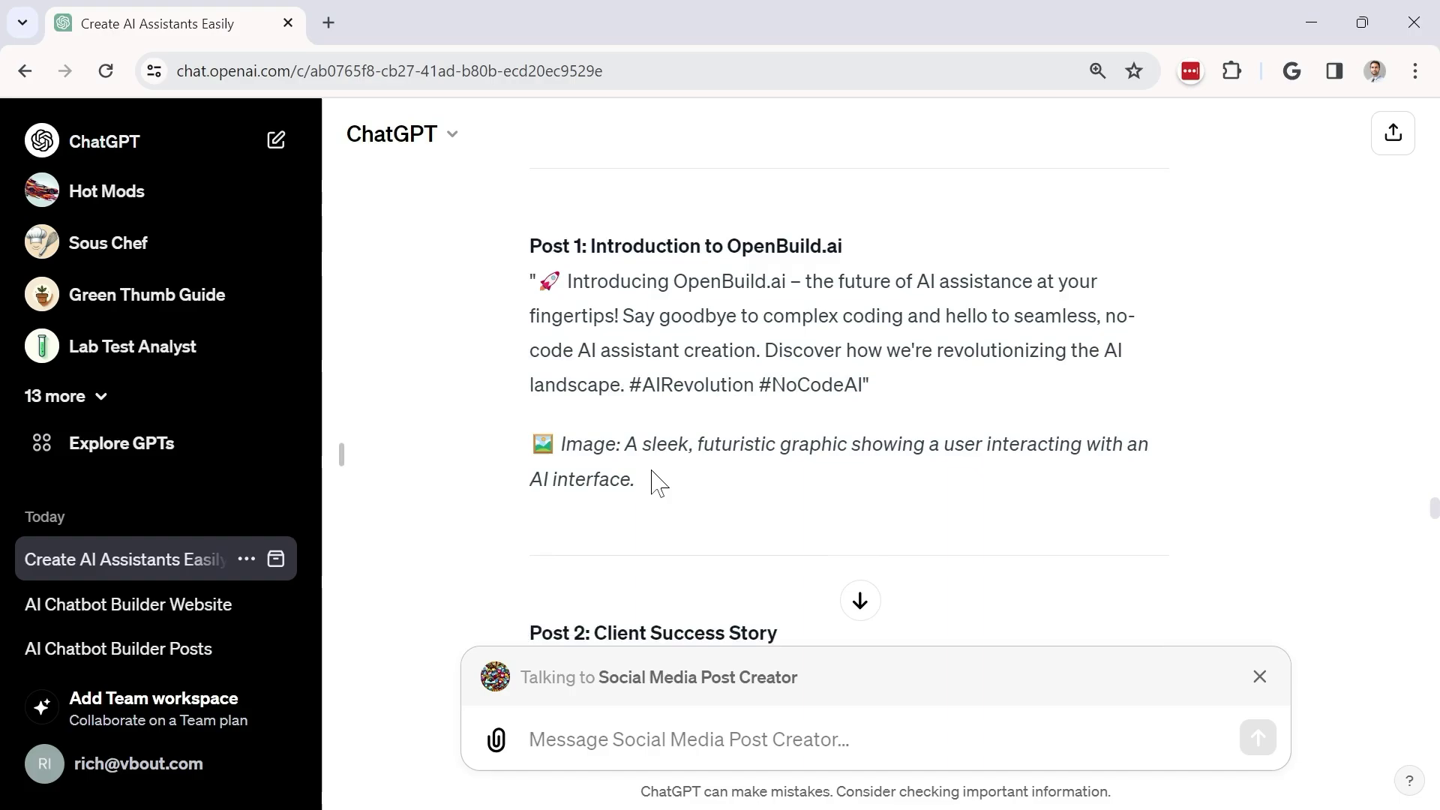
{"action": "scroll", "coordinate": [658, 480], "scroll_direction": "down", "scroll_amount": 5}
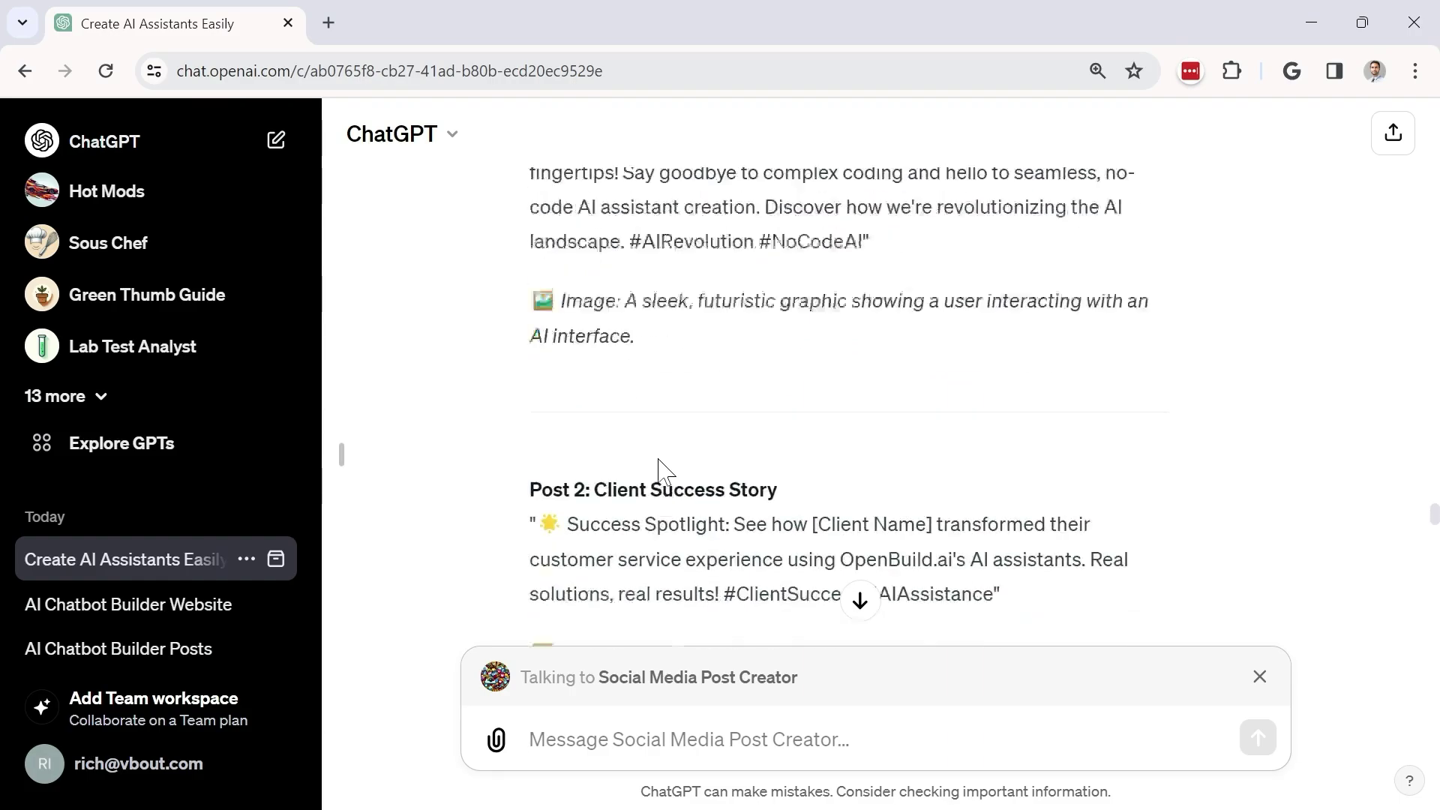
{"action": "scroll", "coordinate": [660, 469], "scroll_direction": "down", "scroll_amount": 5}
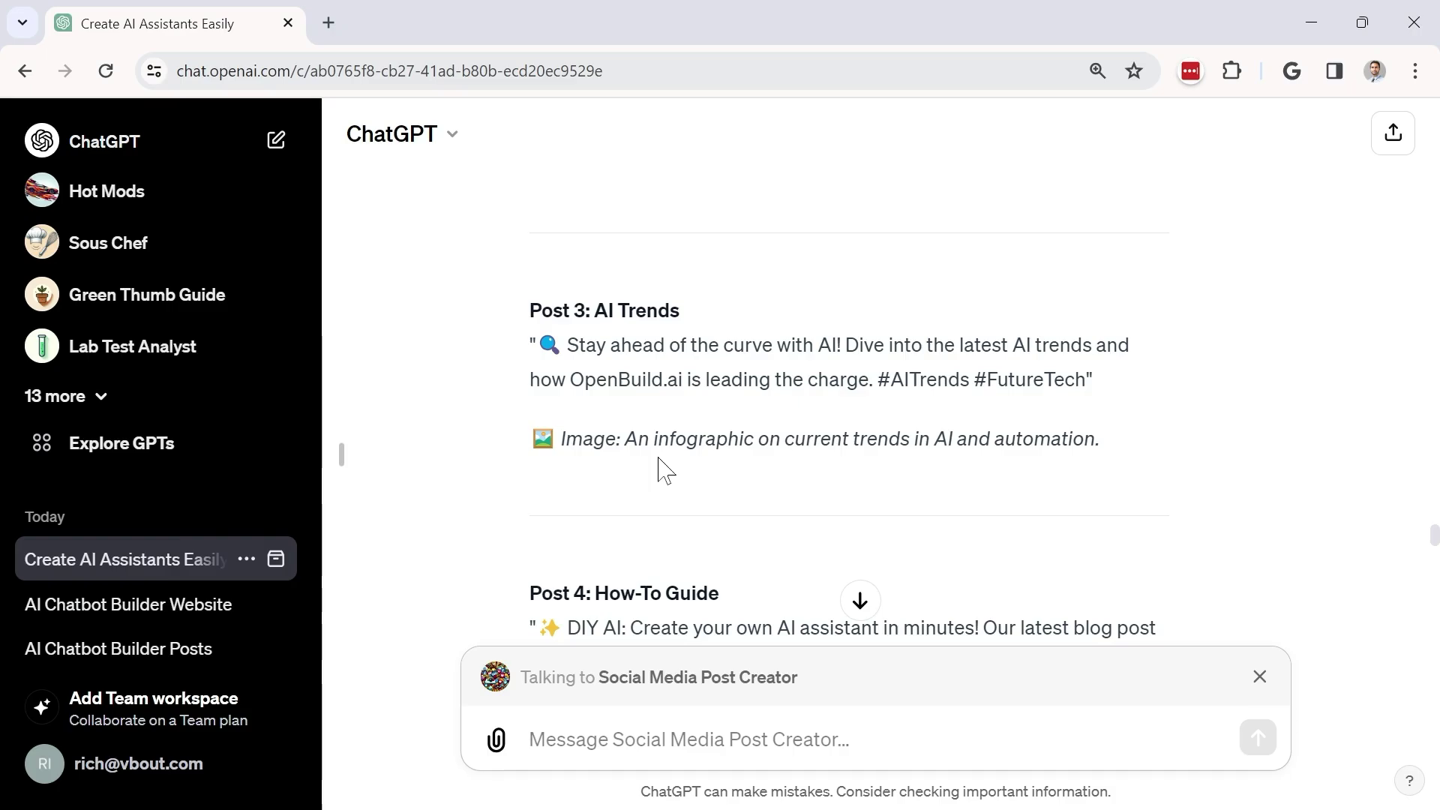
{"action": "scroll", "coordinate": [660, 471], "scroll_direction": "down", "scroll_amount": 10}
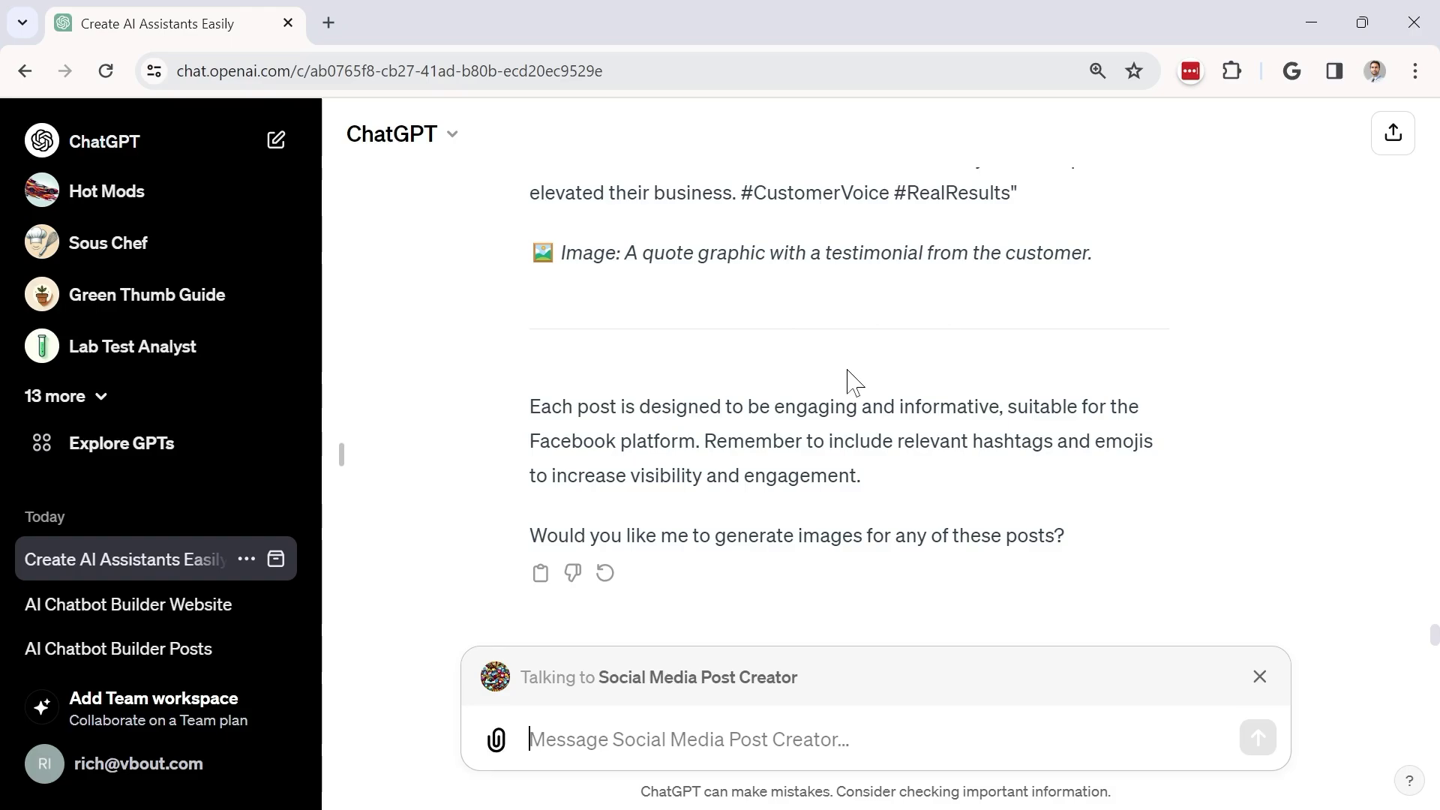
{"action": "scroll", "coordinate": [848, 378], "scroll_direction": "up", "scroll_amount": 1}
{"action": "scroll", "coordinate": [854, 382], "scroll_direction": "up", "scroll_amount": 10}
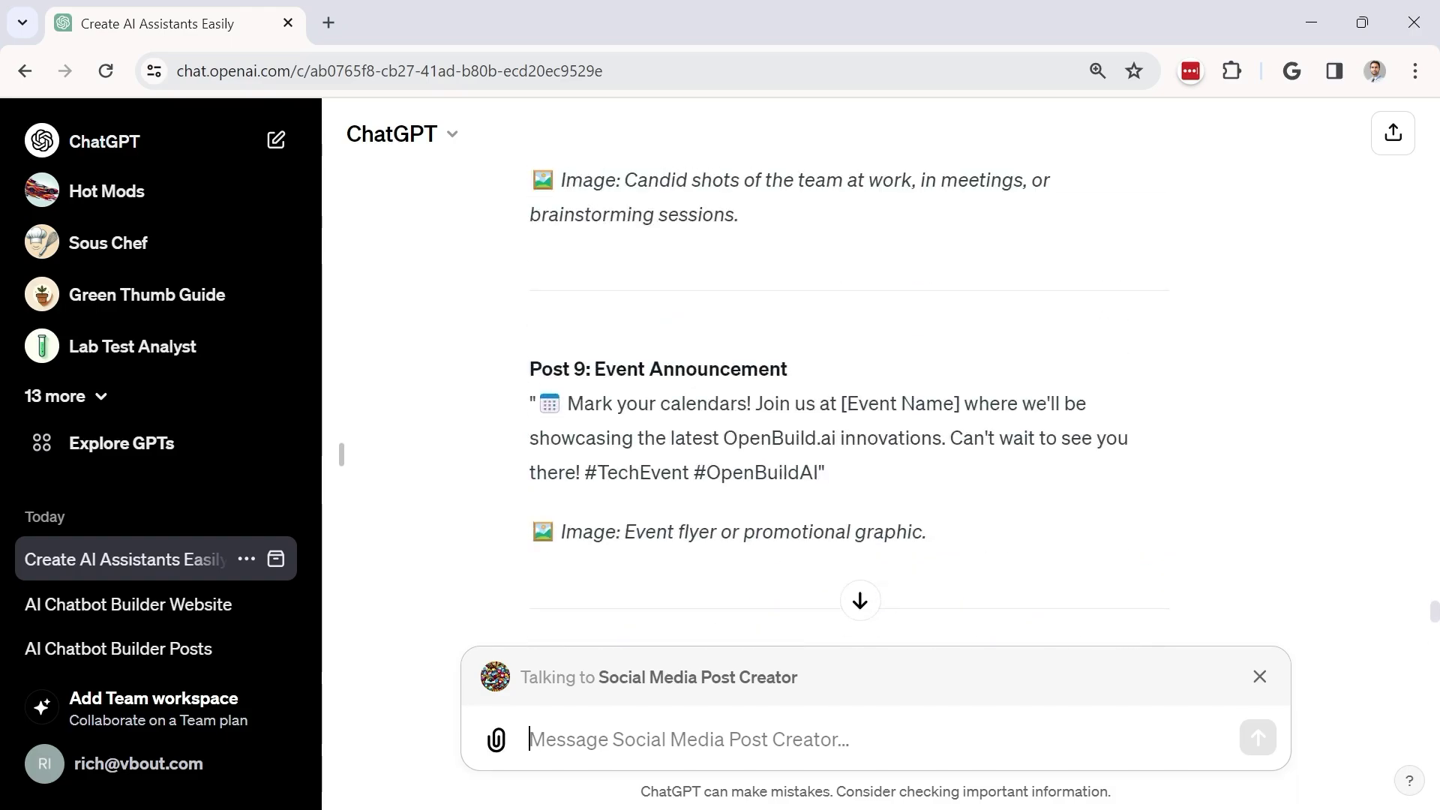
{"action": "scroll", "coordinate": [854, 382], "scroll_direction": "up", "scroll_amount": 4}
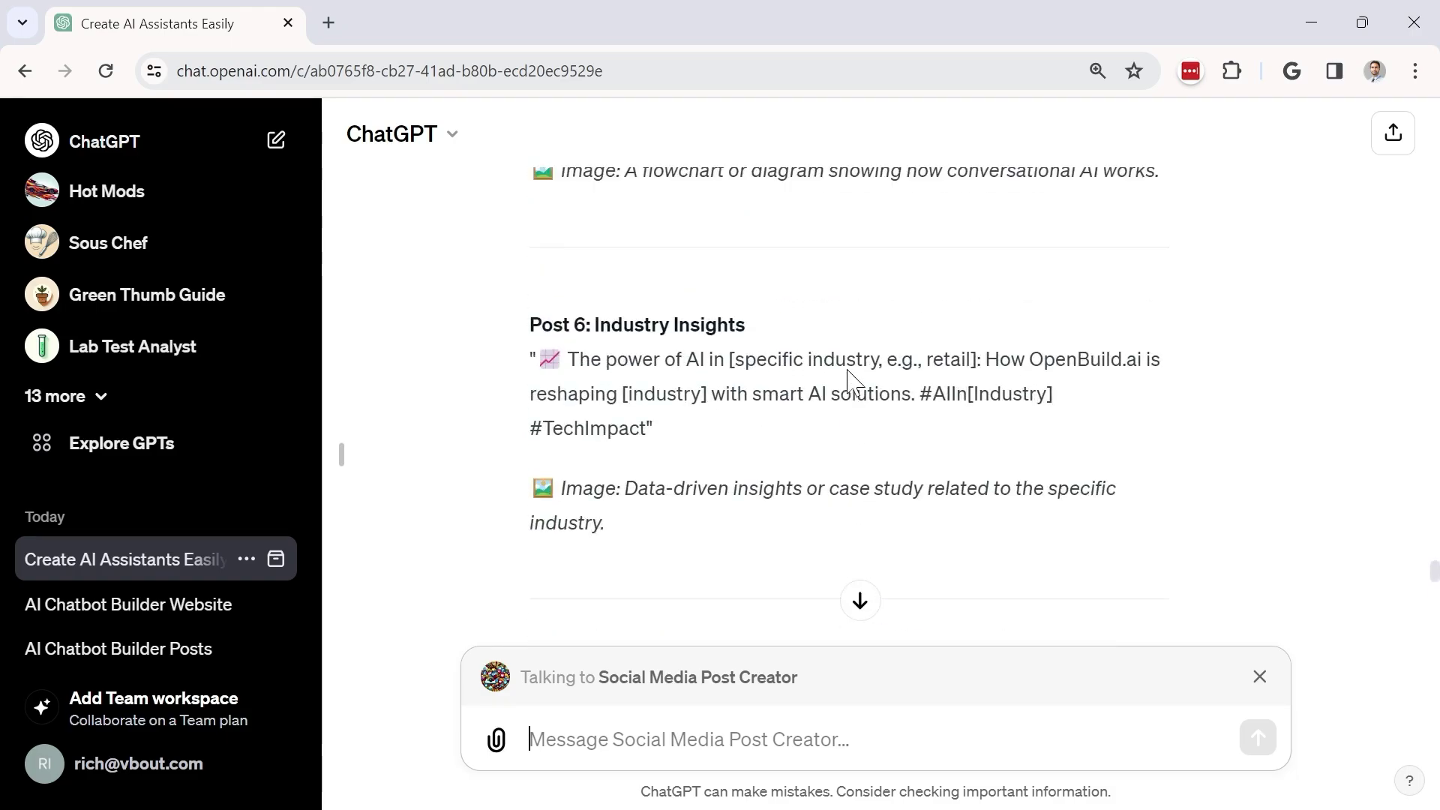